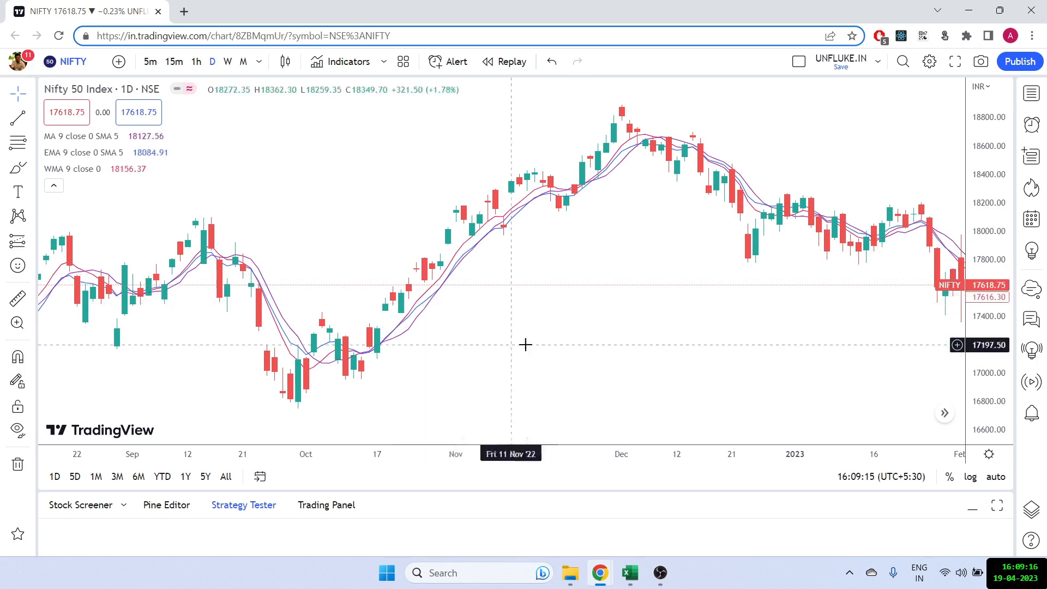
- Review the input settings of the MA indicator on the Nifty 50 daily chart
scroll(534, 341, up, 2)
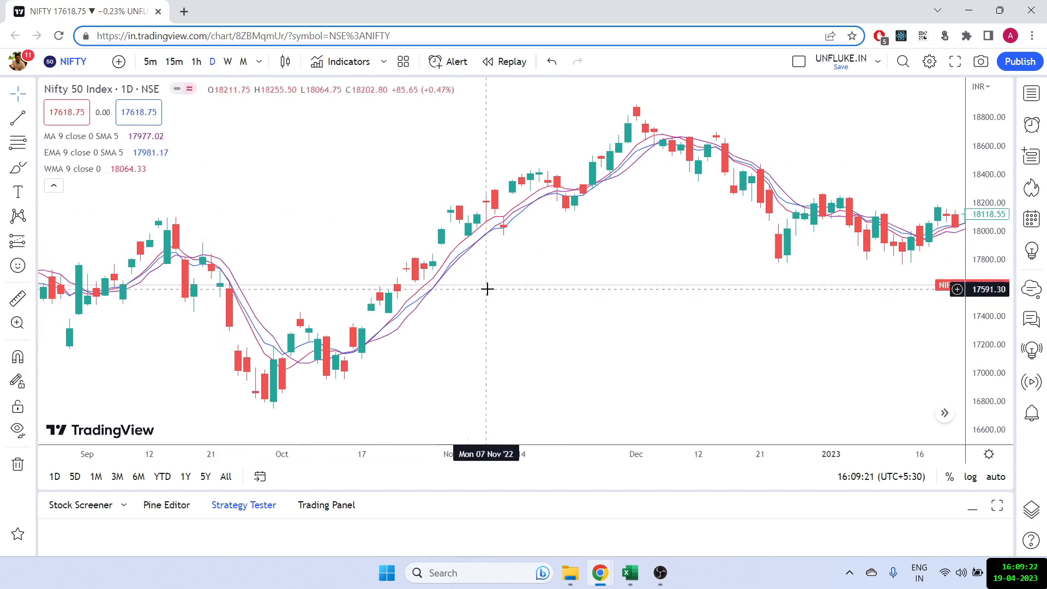
scroll(487, 289, up, 2)
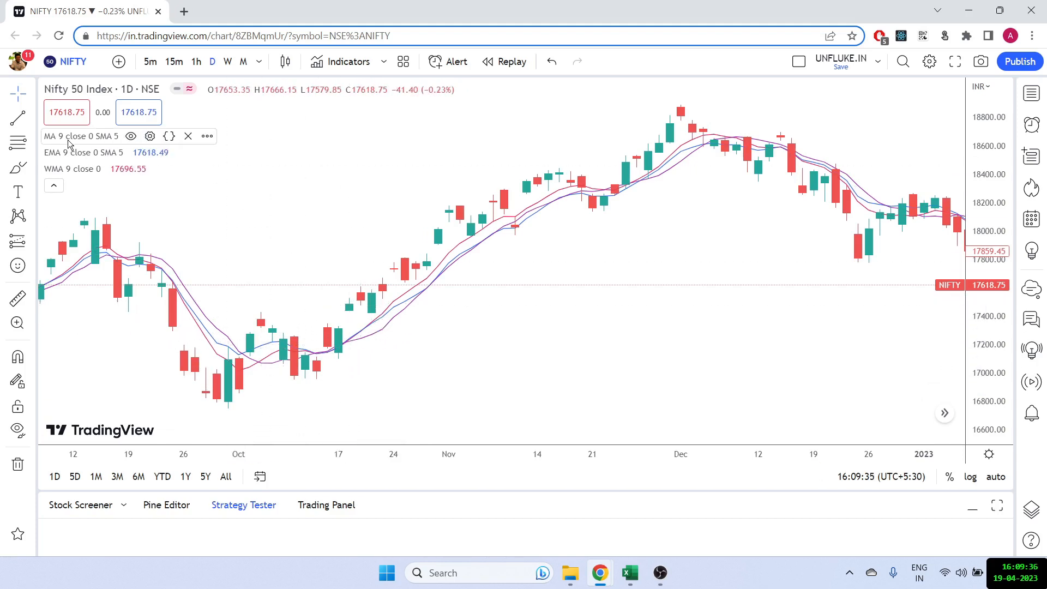
click(149, 137)
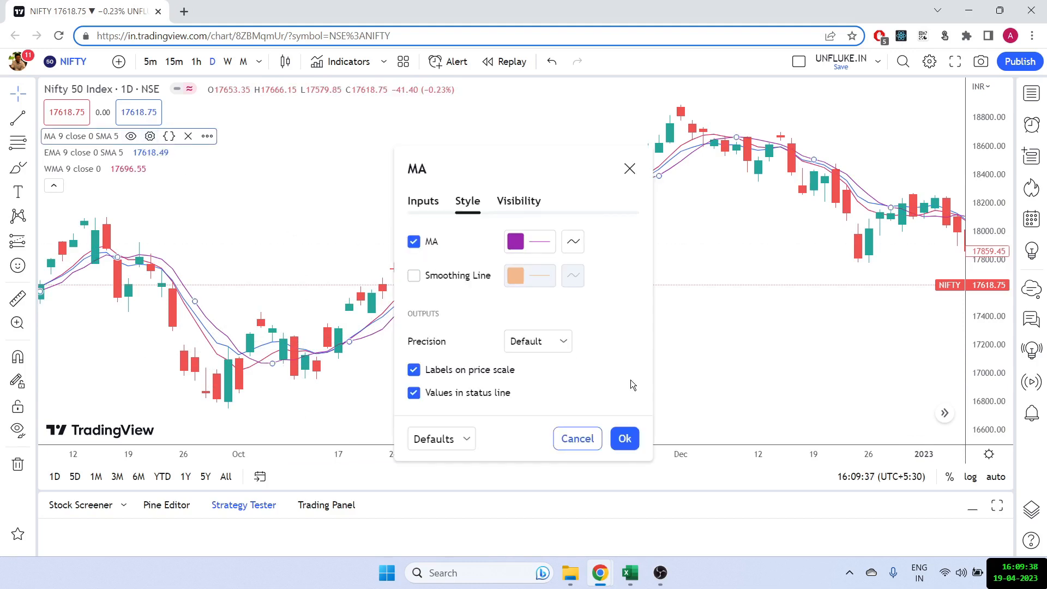
click(427, 203)
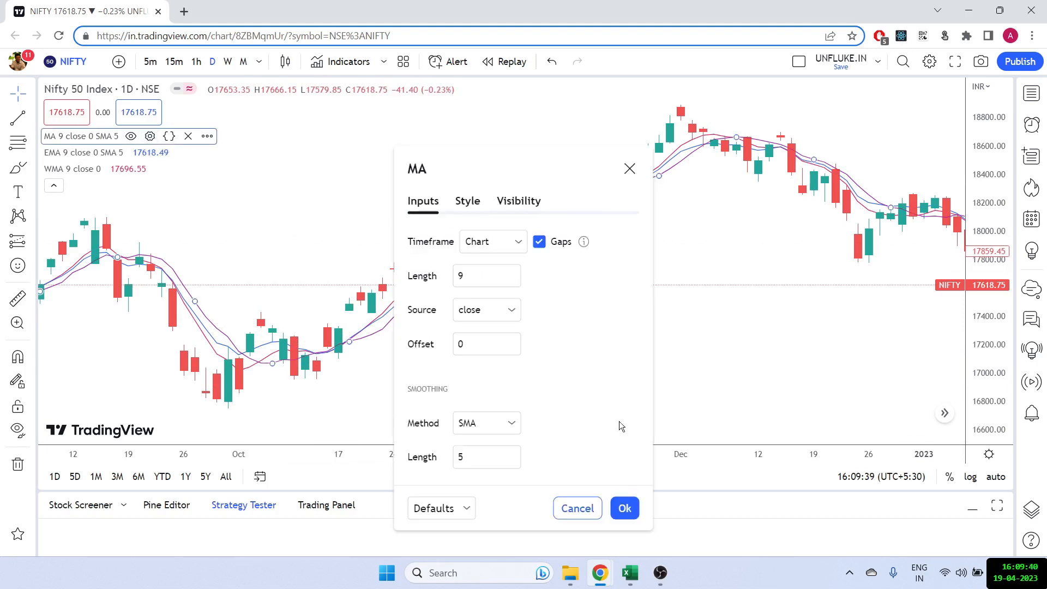
click(625, 508)
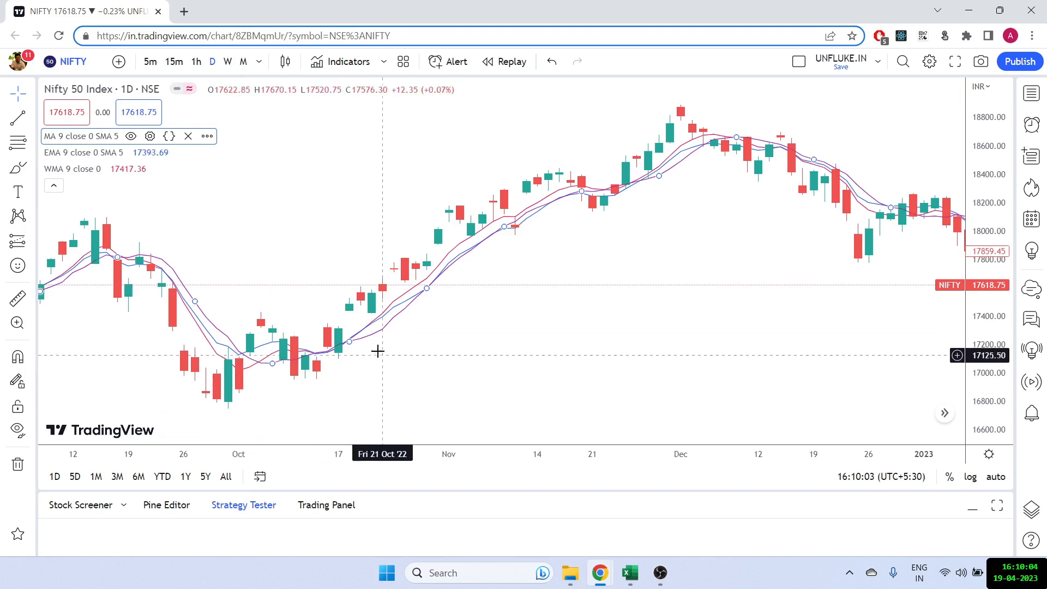
- Review the input settings of the WMA indicator on the chart
scroll(378, 352, up, 3)
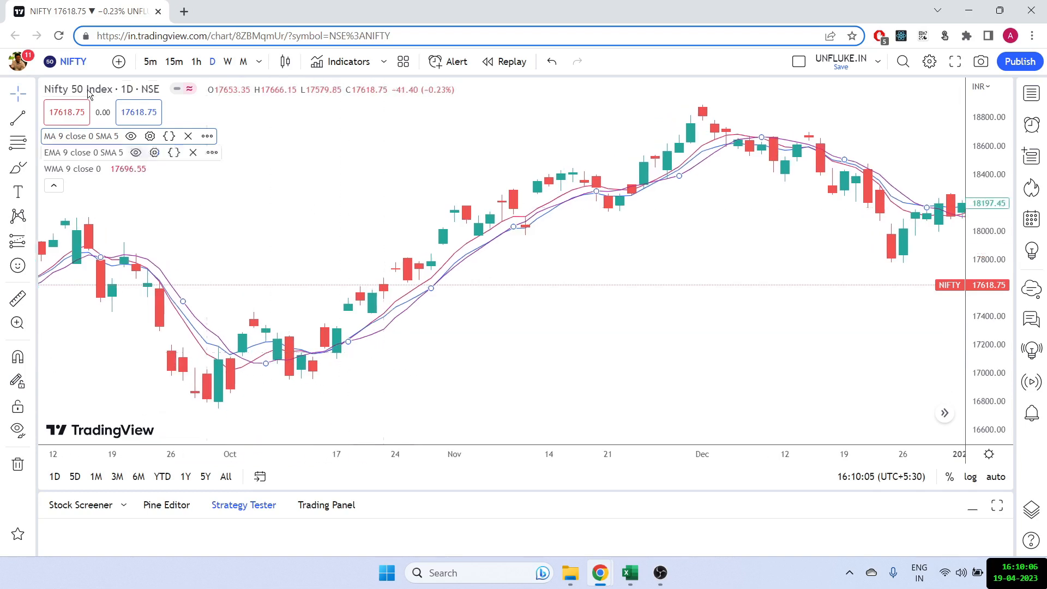
mouse_move(70, 171)
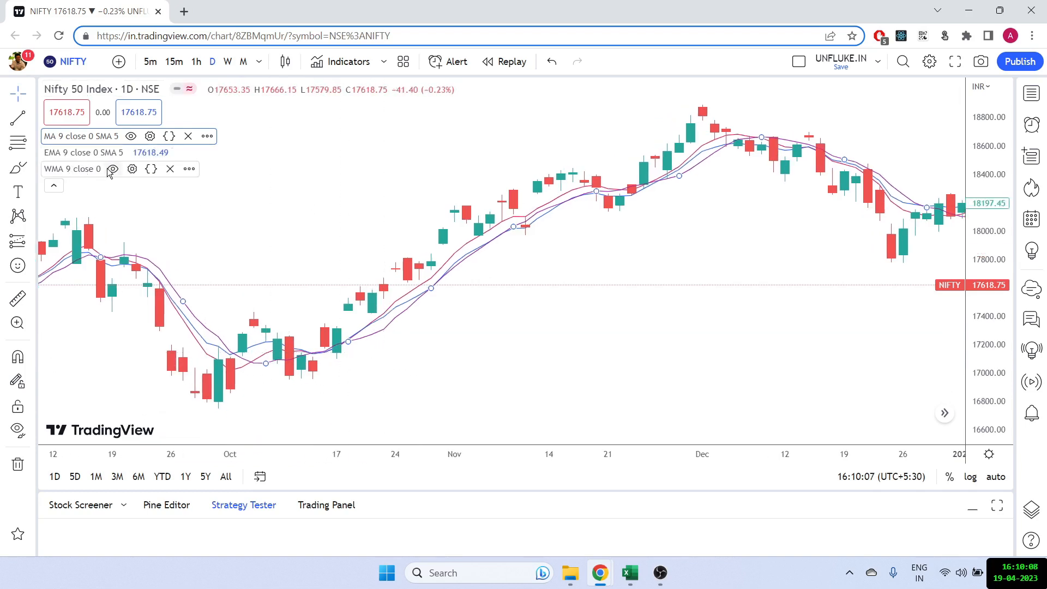
click(132, 168)
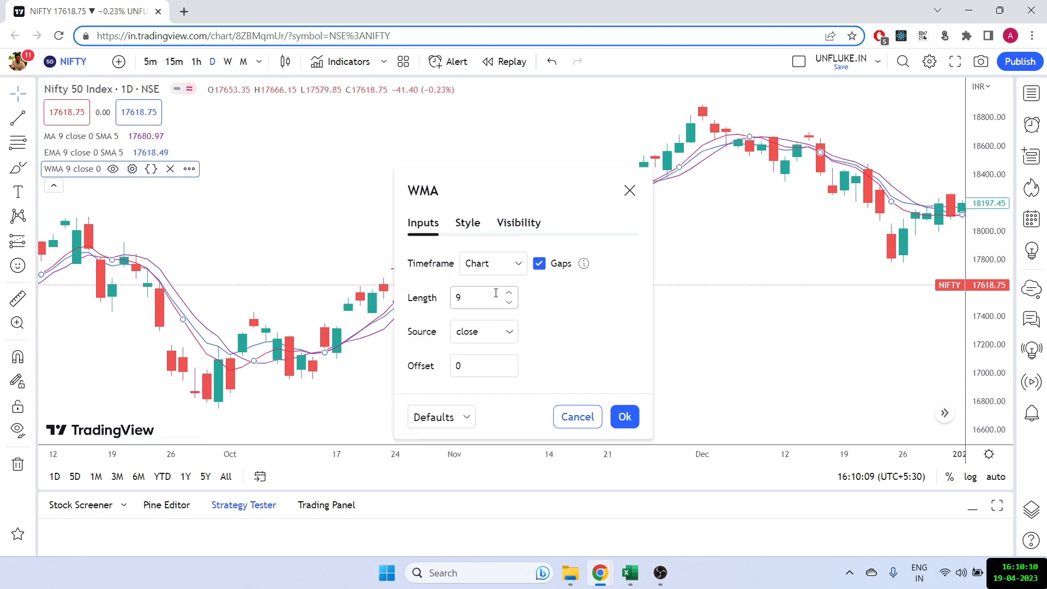
click(627, 414)
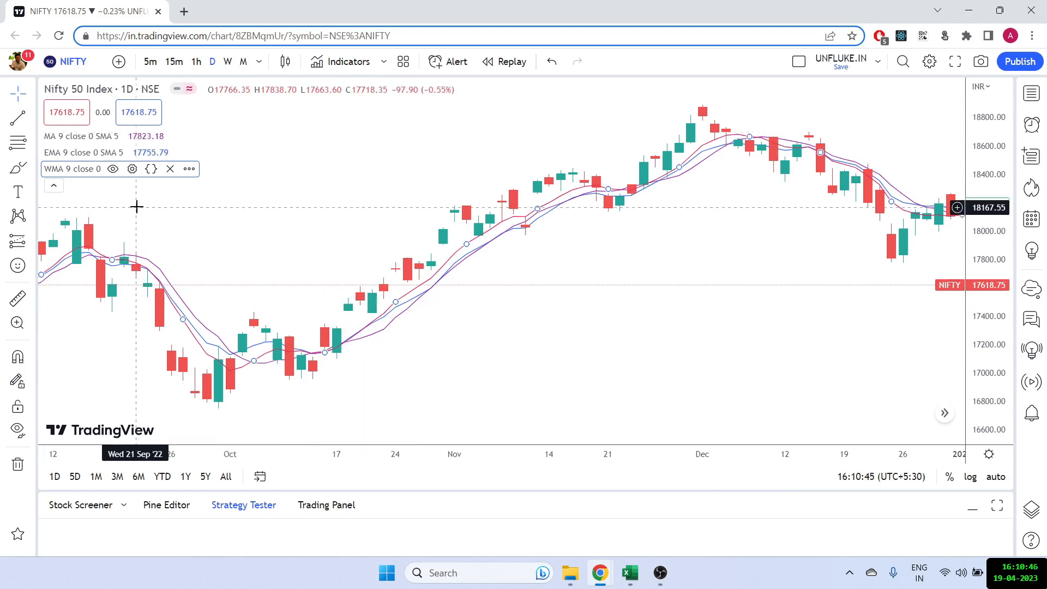
- Switch to the Excel workbook with the 5-minute price data and enter the heading Weight in cell I1
key(alt+Tab)
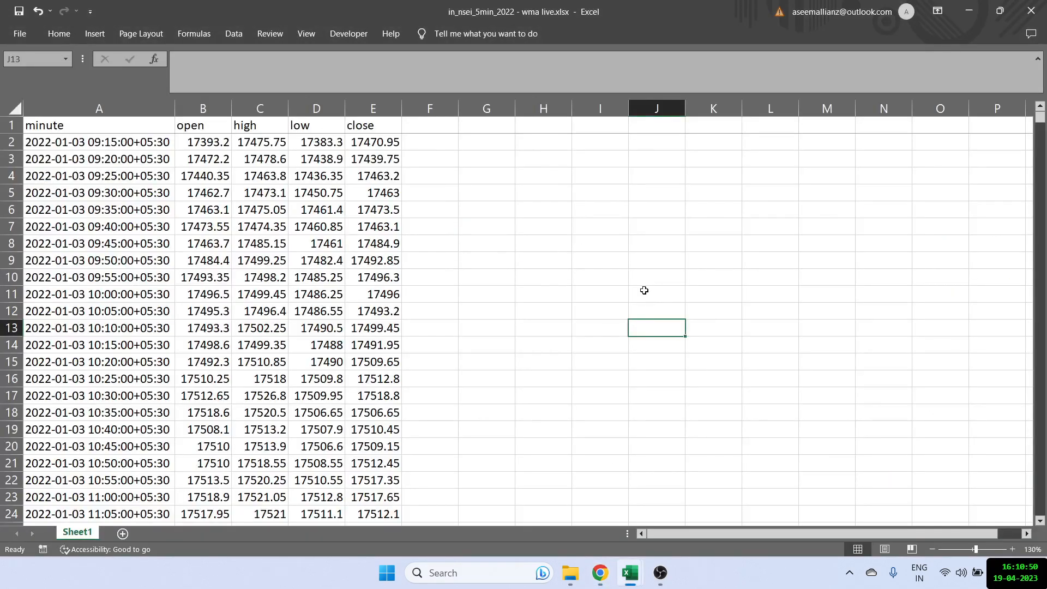
click(465, 198)
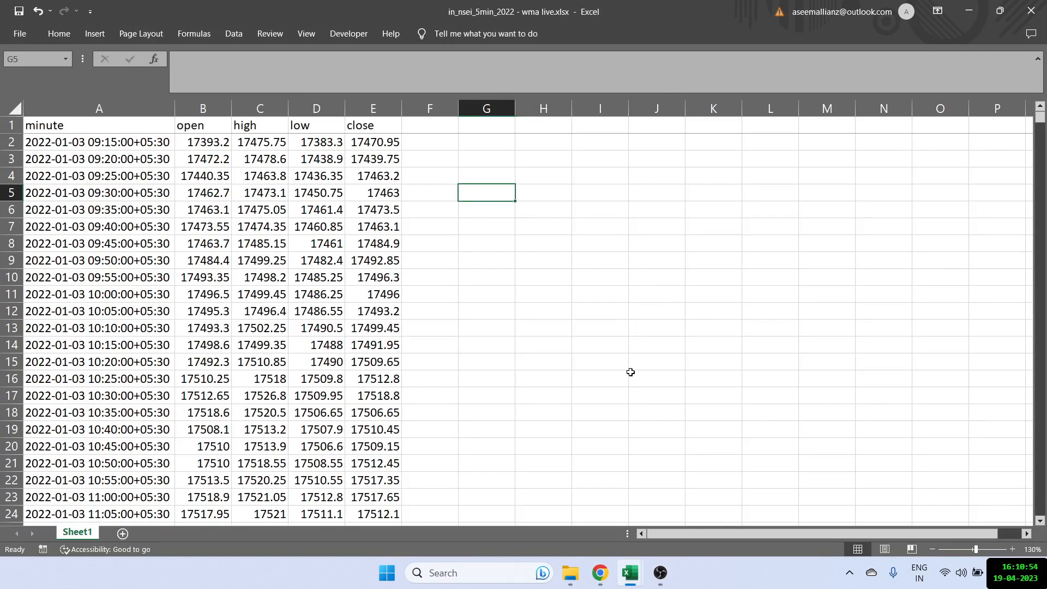
key(ctrl+Up)
key(Right)
key(Right)
text(We)
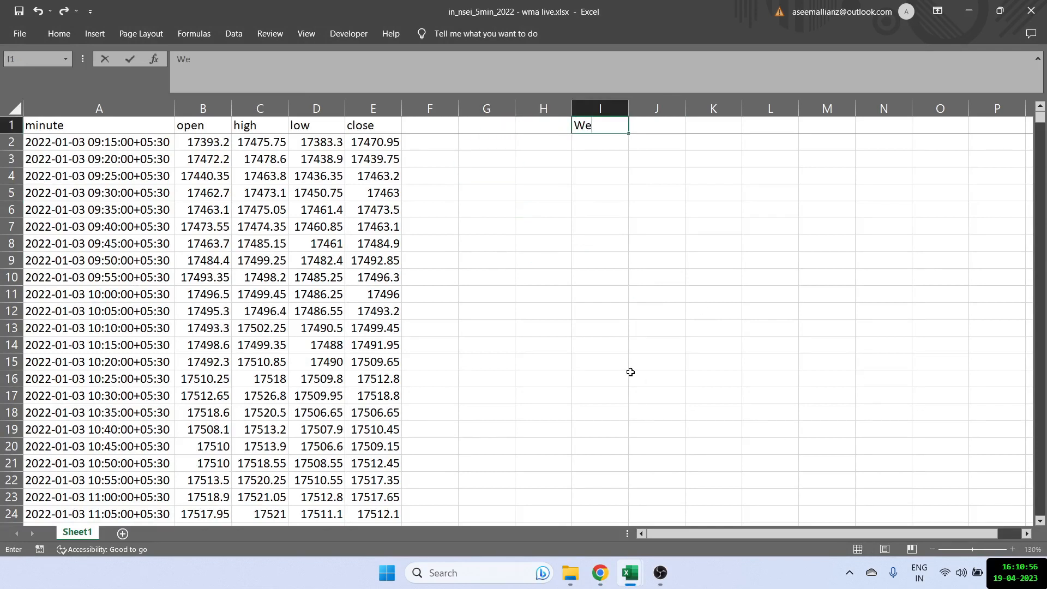
text(ight)
key(Return)
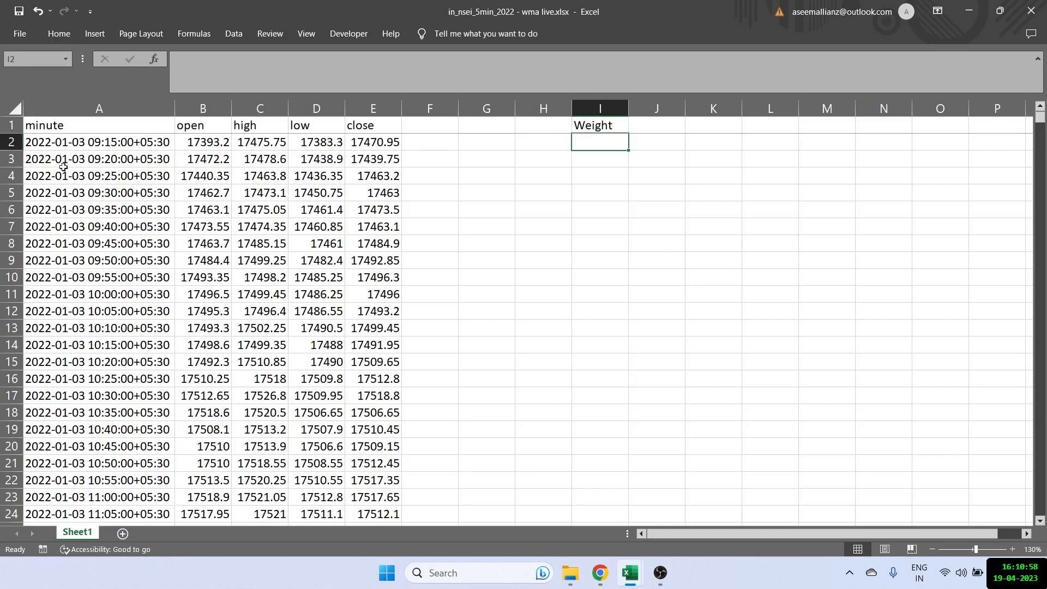
- Insert an empty row above the first data row and enter 20 in cell I2 under the Weight heading
click(14, 142)
key(ctrl+shift+plus)
key(Right)
key(Right)
key(Right)
key(Right)
key(Right)
key(Right)
key(Right)
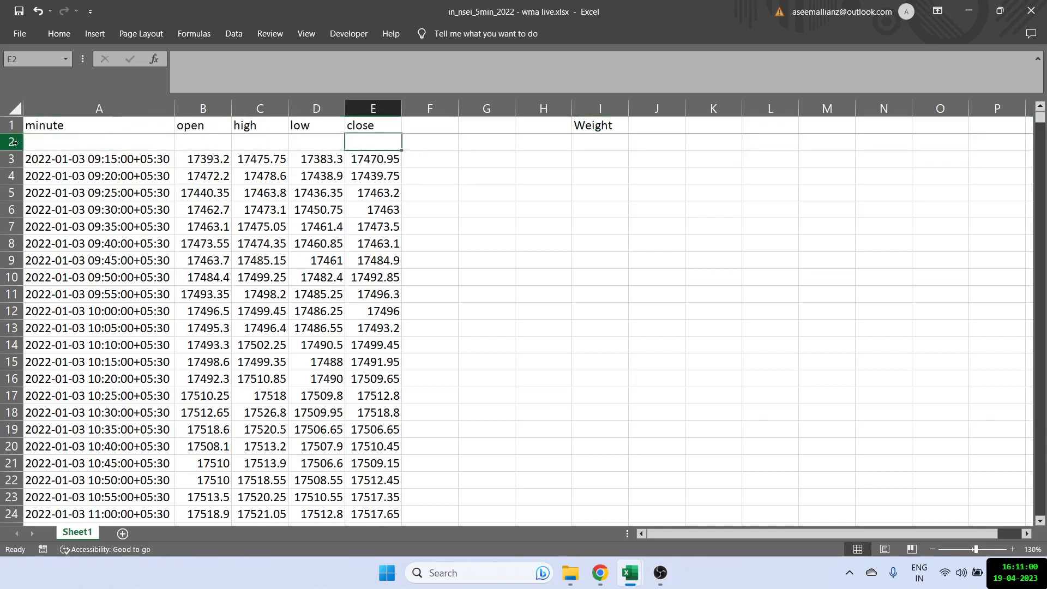
text(20)
key(Return)
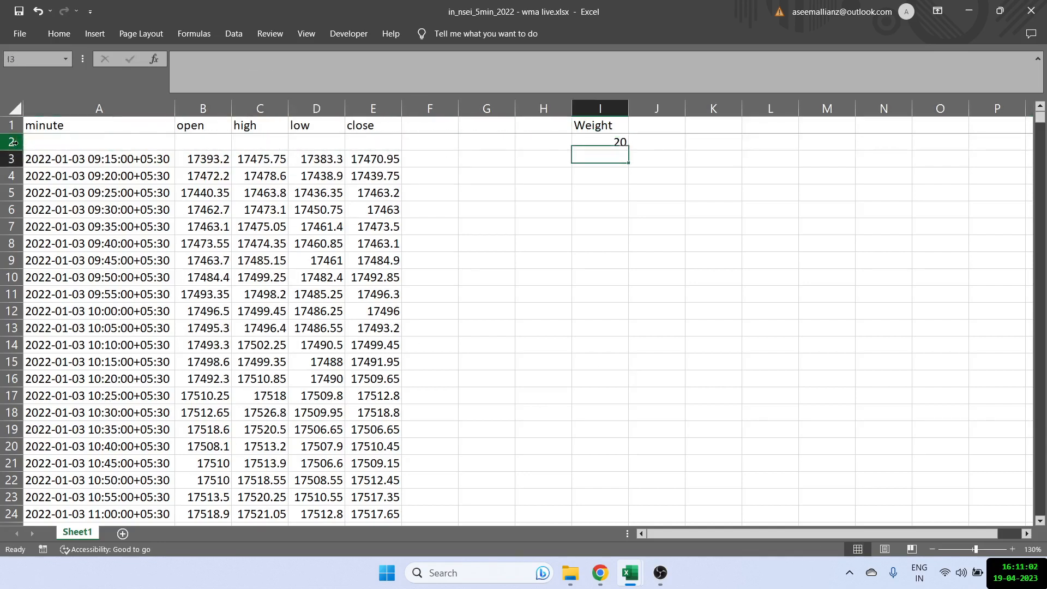
- Enter the starting weights 1, 2 and 3 in cells I4 to I6
key(Down)
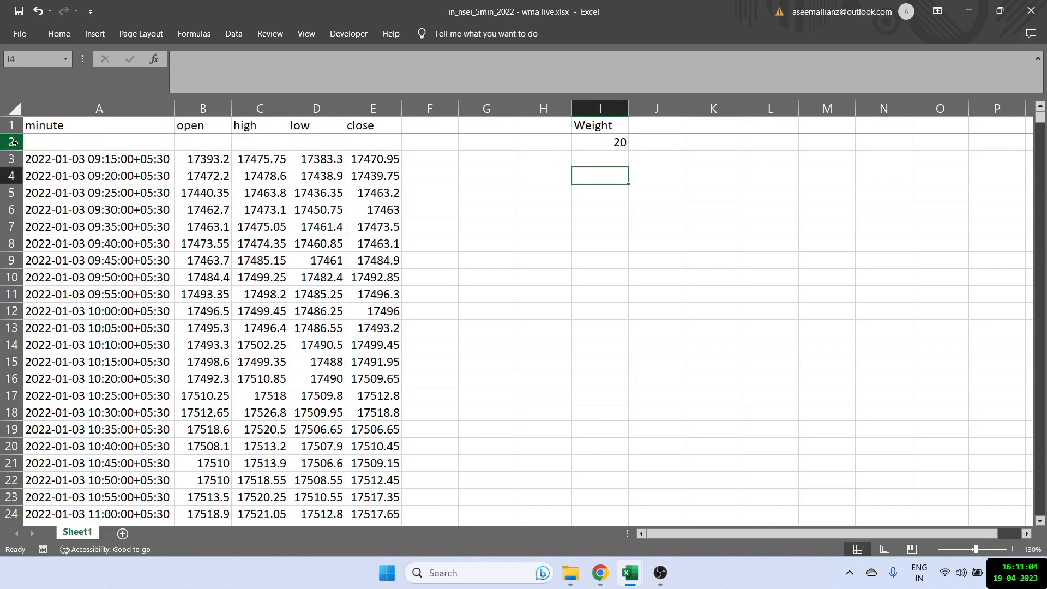
text(1)
key(Down)
key(Down)
text(2)
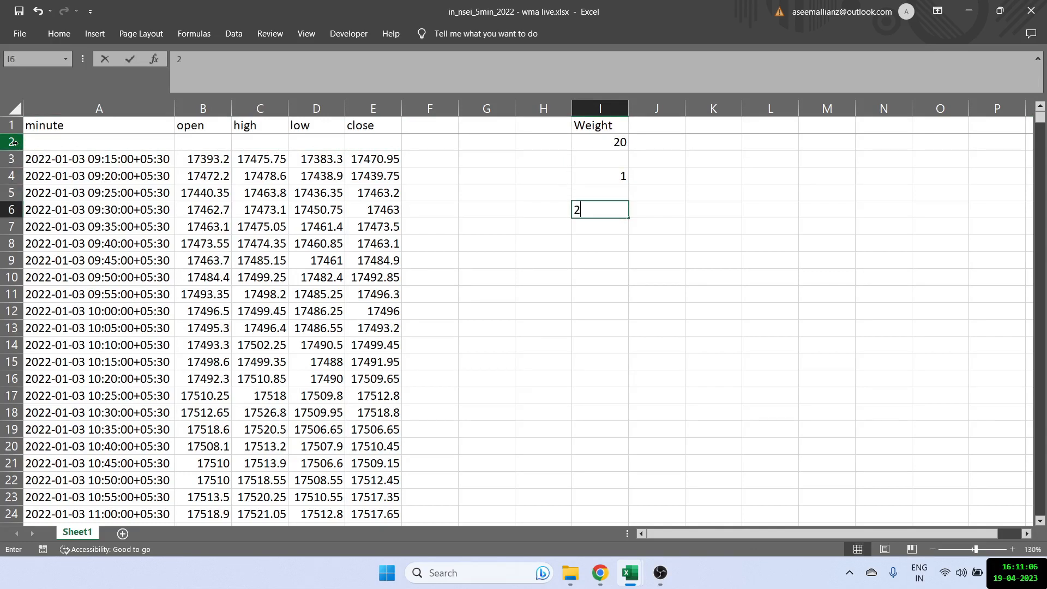
key(Up)
text(2)
key(Return)
text(3)
key(Return)
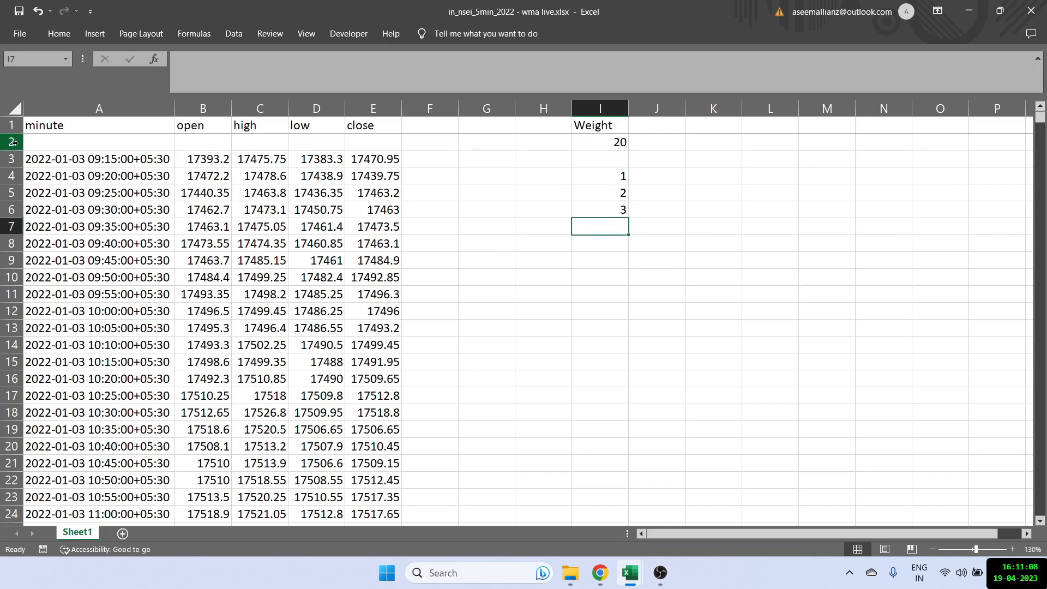
- Extend the weight series from I4:I6 down to 20 in cell I23
key(Up)
key(Up)
key(Up)
key(shift+Down)
key(shift+Down)
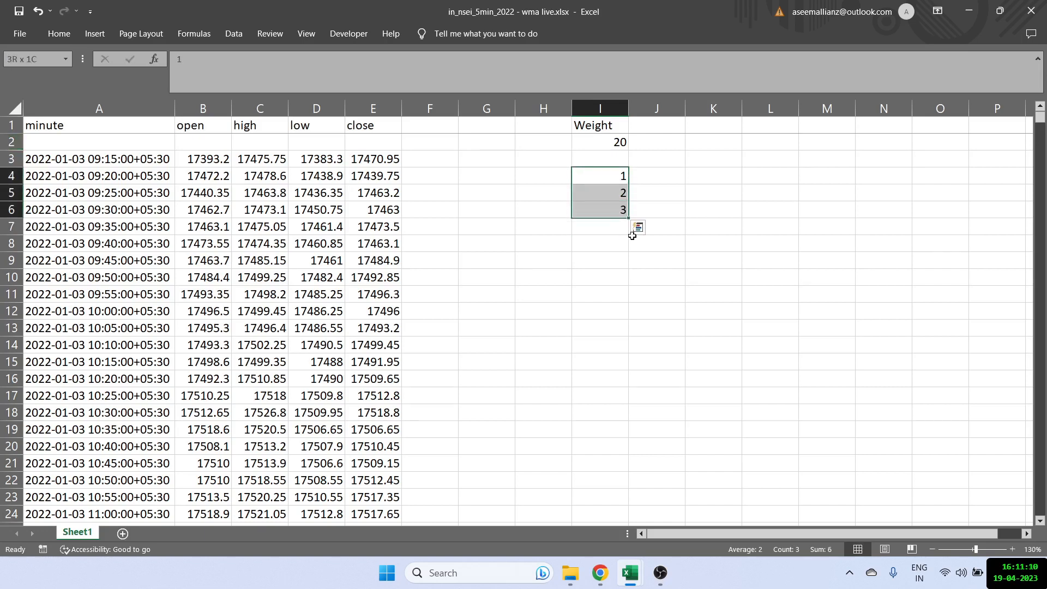
drag(628, 217, 628, 506)
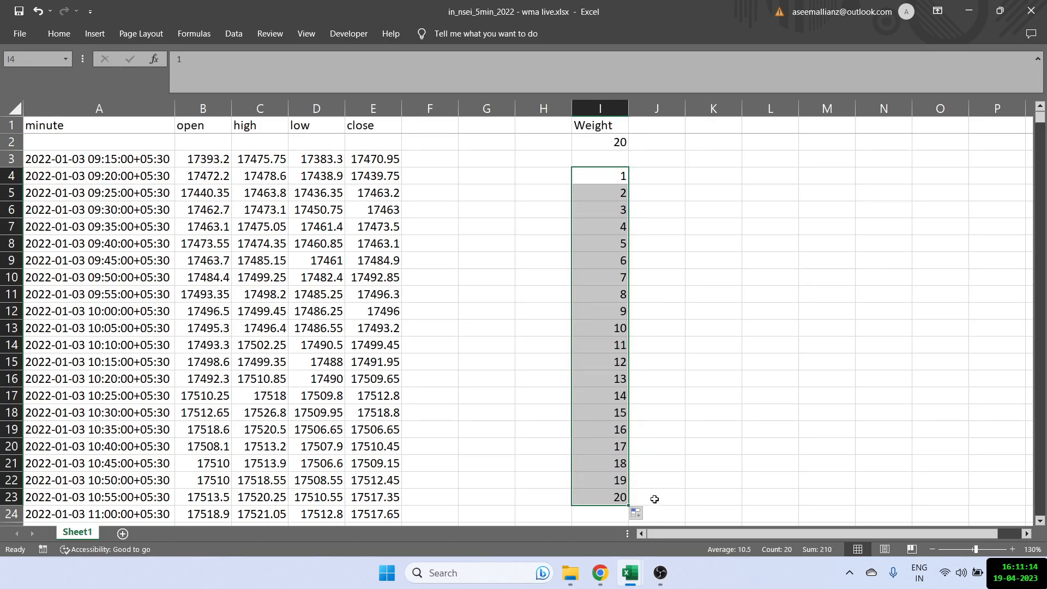
- Total the weights in cell I24 with =SUM(I4:I23) and make the total bold
click(612, 496)
key(Down)
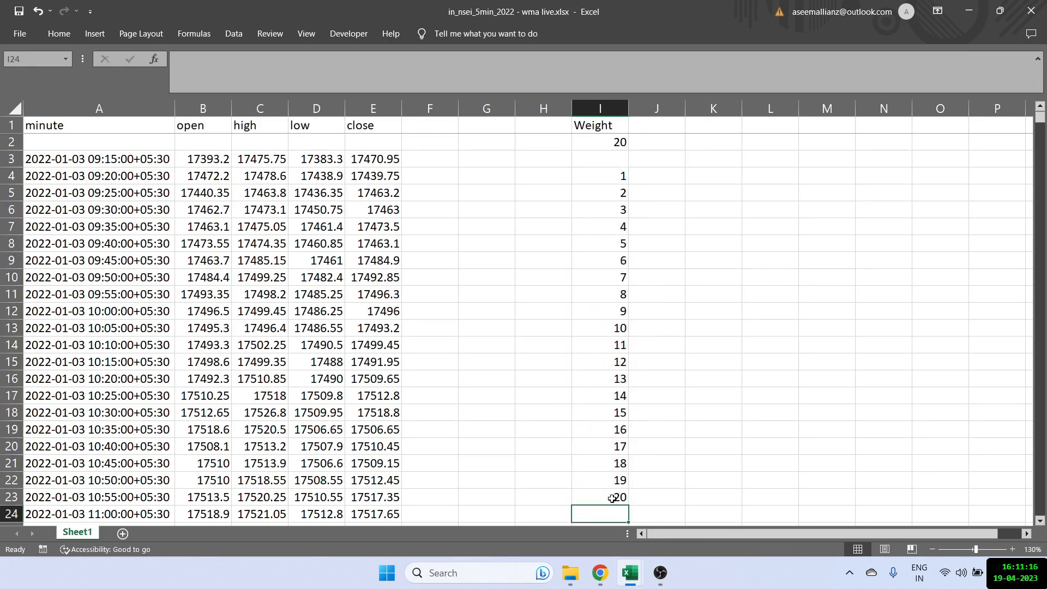
text(=sum)
key(Tab)
key(Up)
key(ctrl+shift+Up)
key(Return)
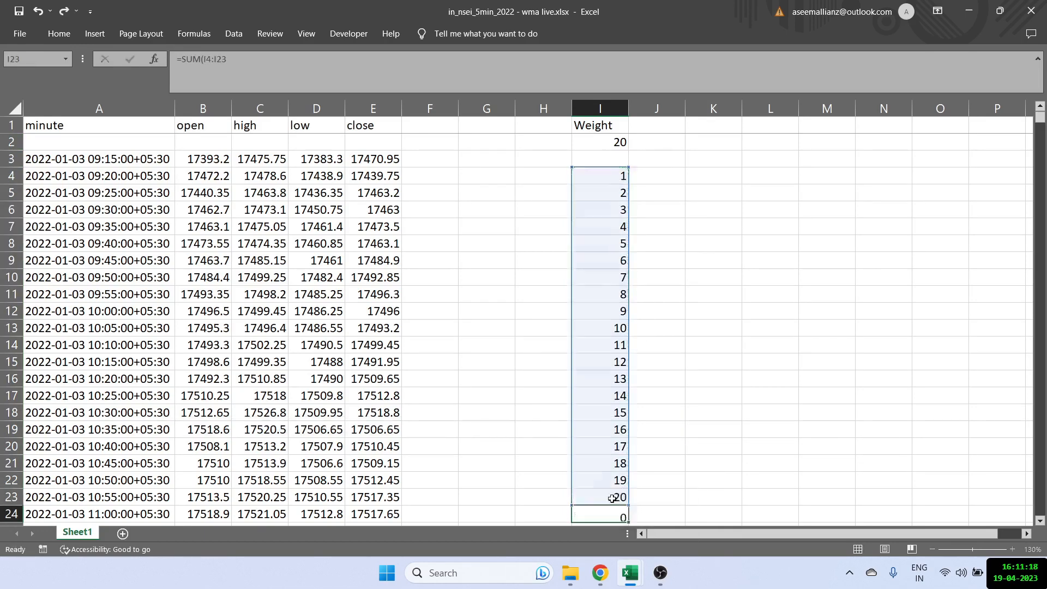
key(Up)
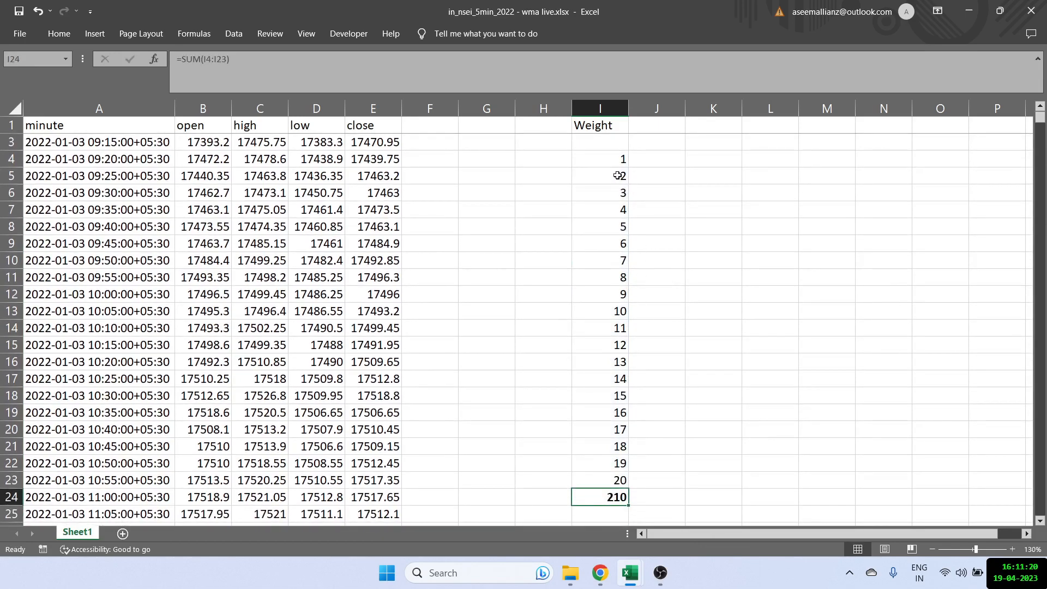
- Calculate the last weight's share of the total in cell J23 with =I23/$I$24
click(661, 475)
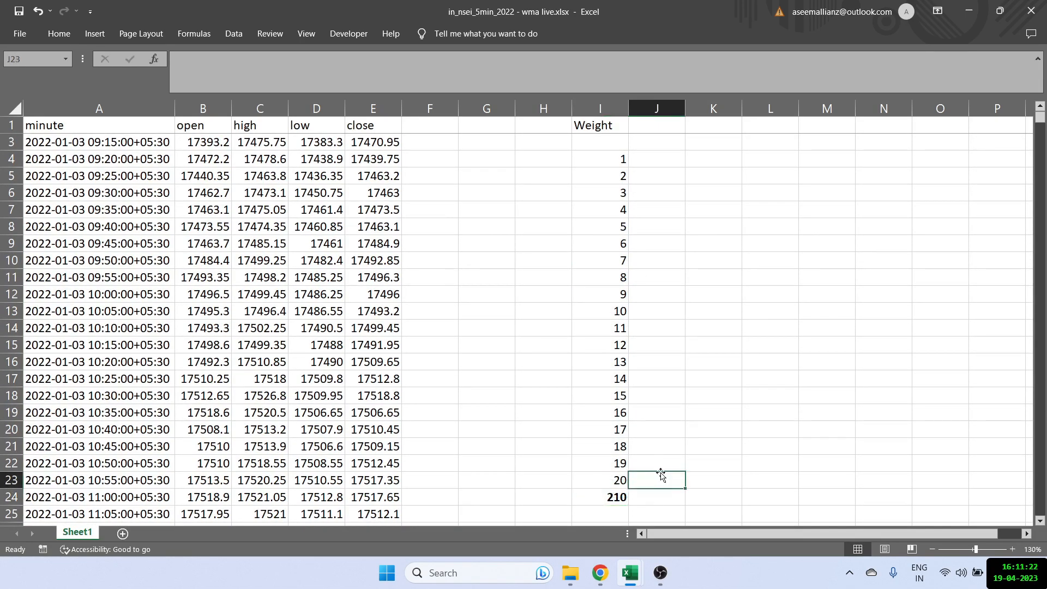
text(=)
key(Left)
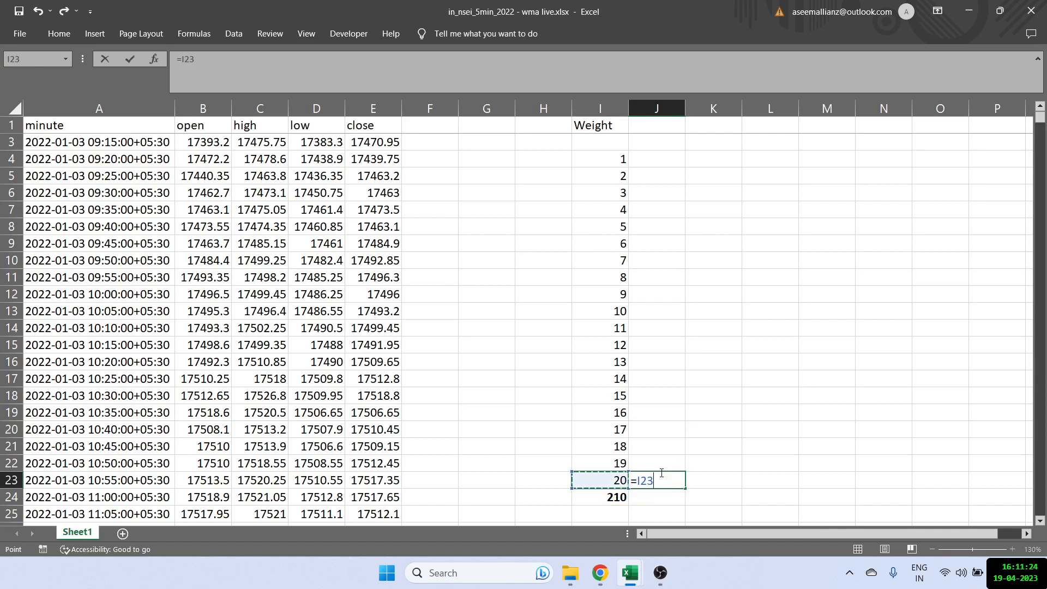
text(/)
key(Left)
key(Down)
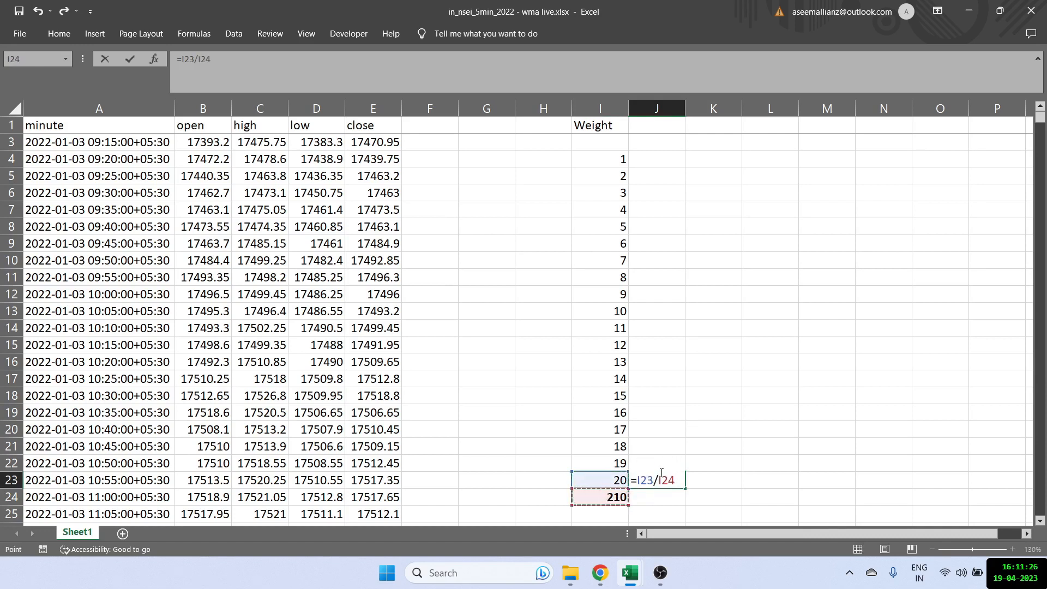
click(199, 61)
text($)
key(Right)
text($)
key(Return)
key(Up)
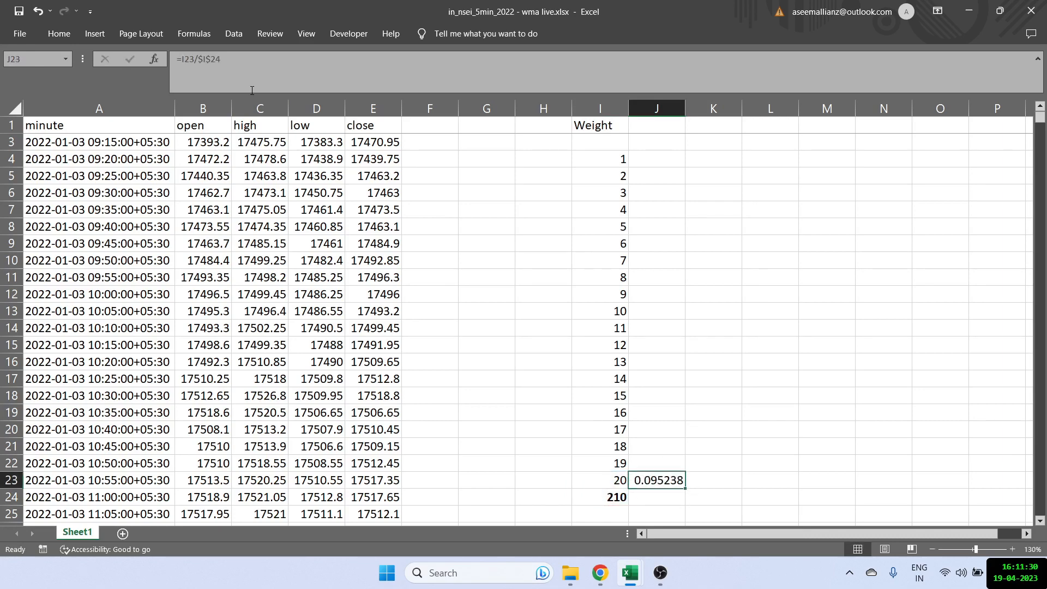
- Format J23 as a percentage and fill its formula upward to J4
click(59, 34)
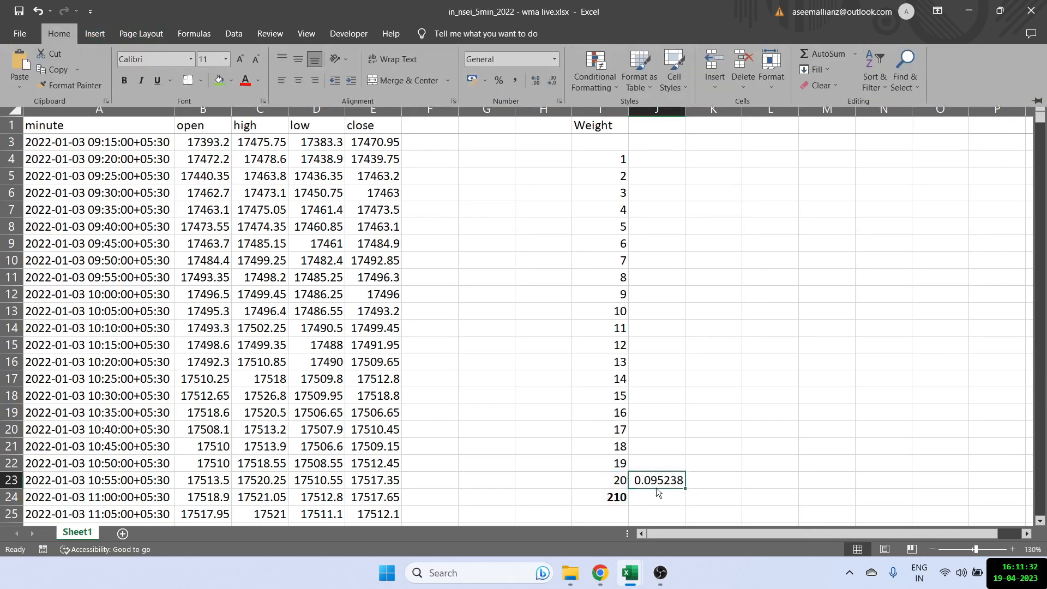
click(499, 81)
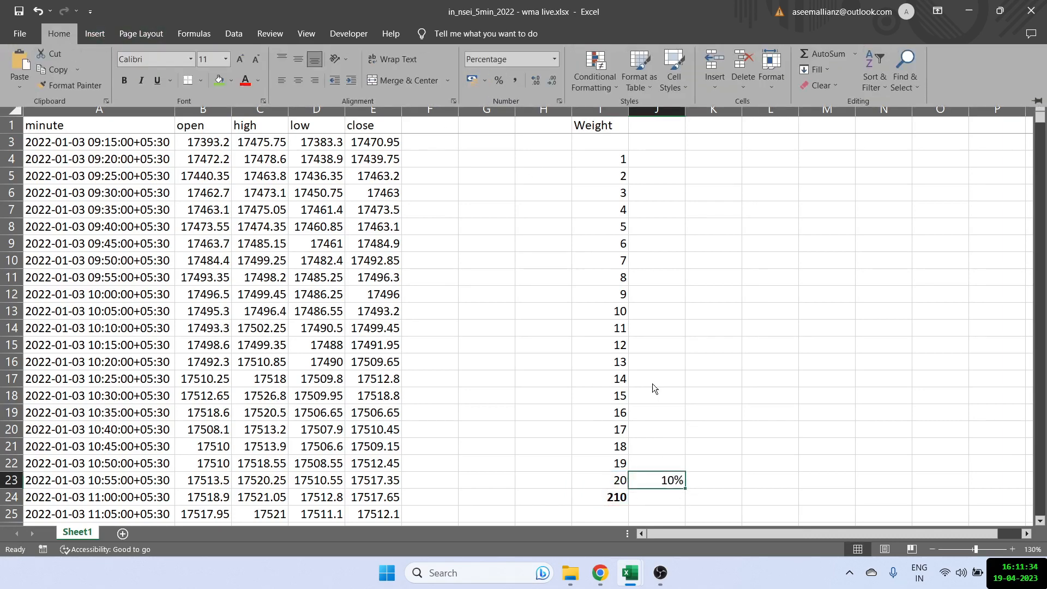
drag(688, 491, 656, 158)
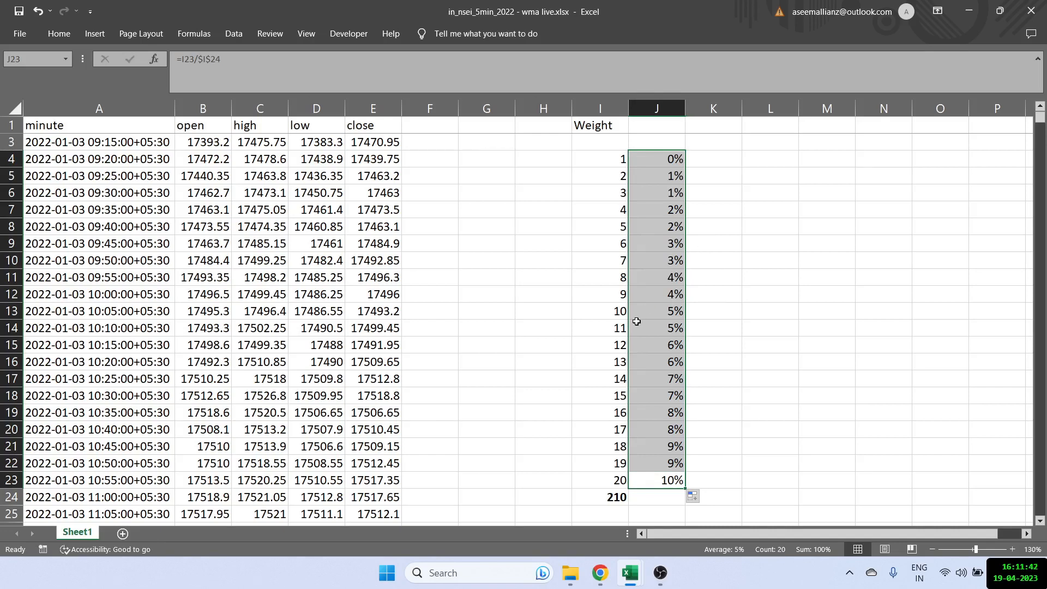
scroll(636, 321, up, 1)
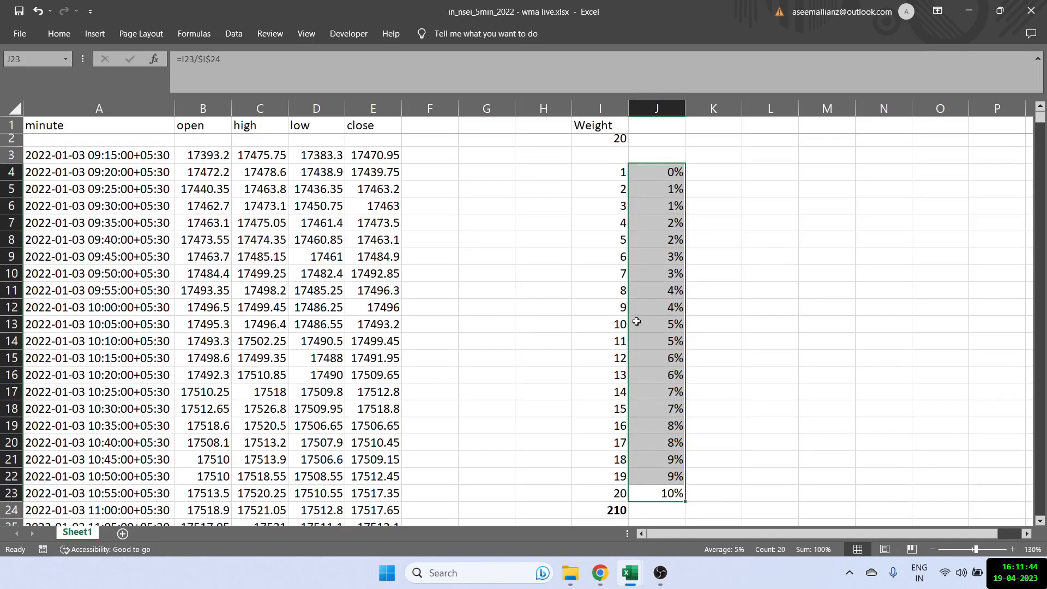
scroll(585, 420, down, 1)
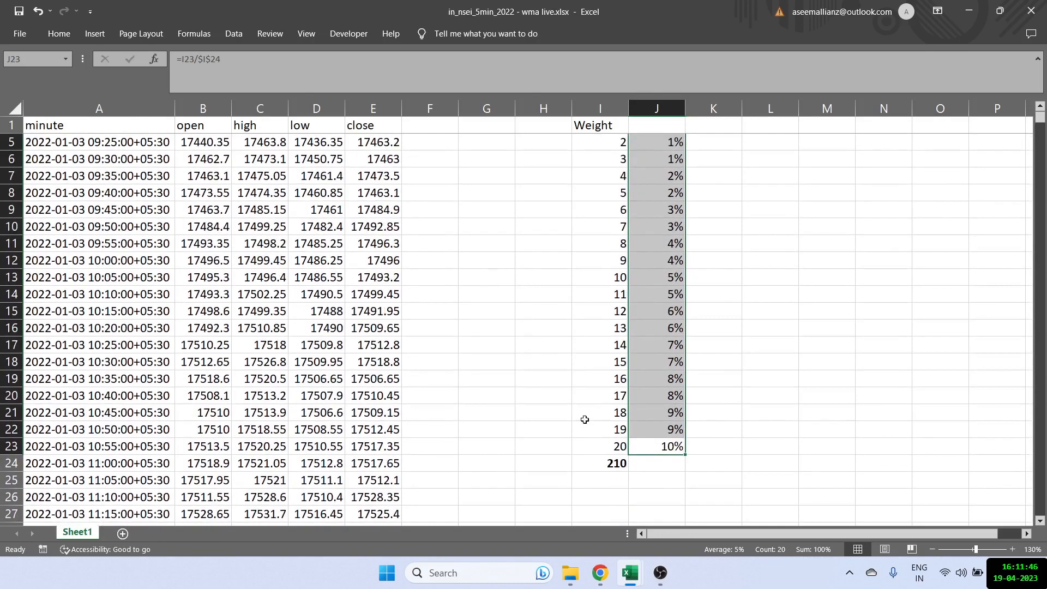
- Enter the heading WMA in cell F1 beside the close column
click(443, 444)
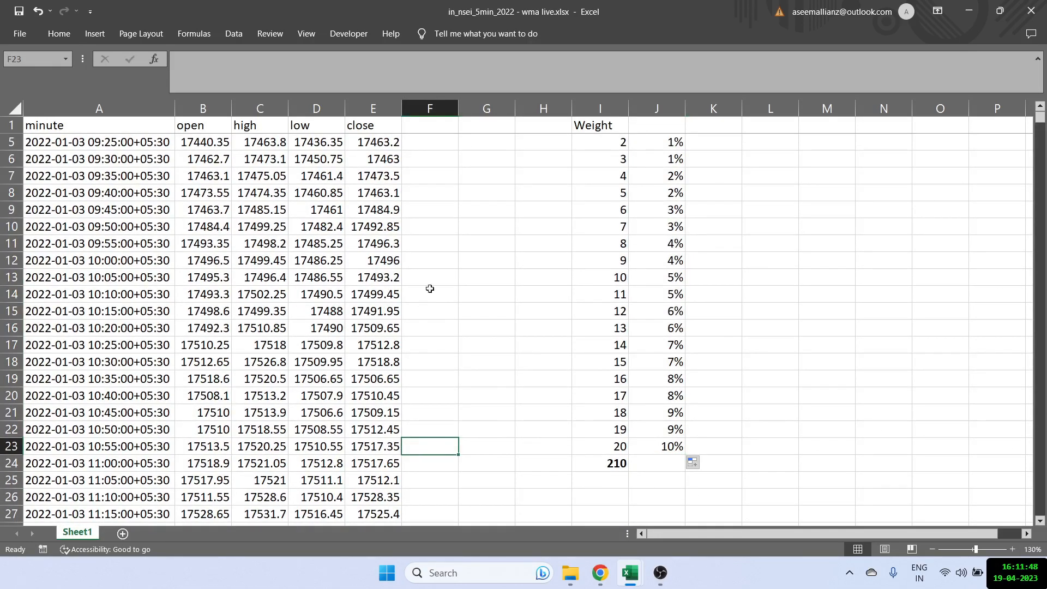
click(416, 127)
text(WMA)
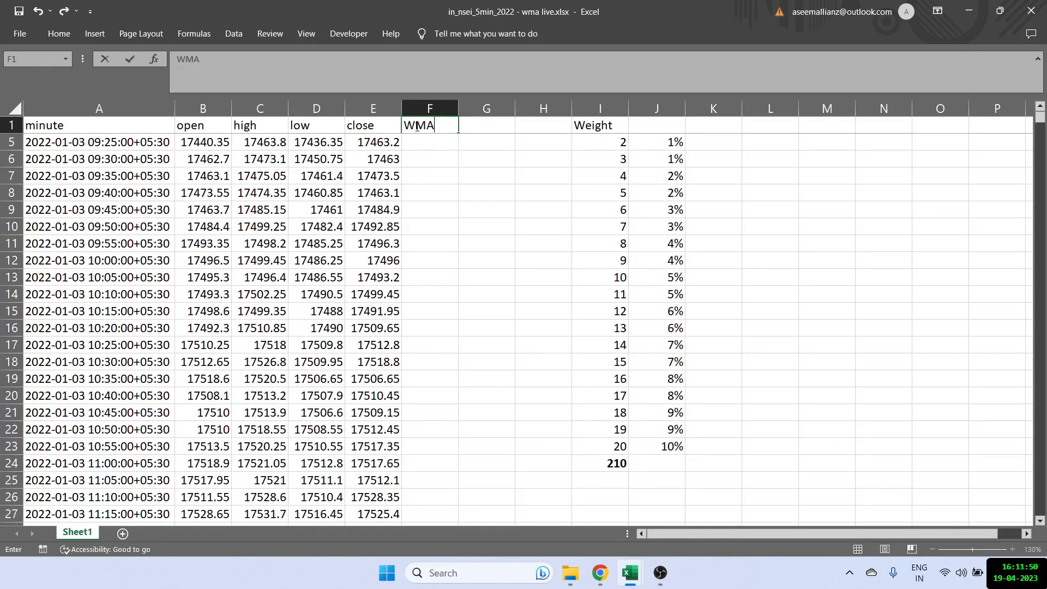
click(433, 444)
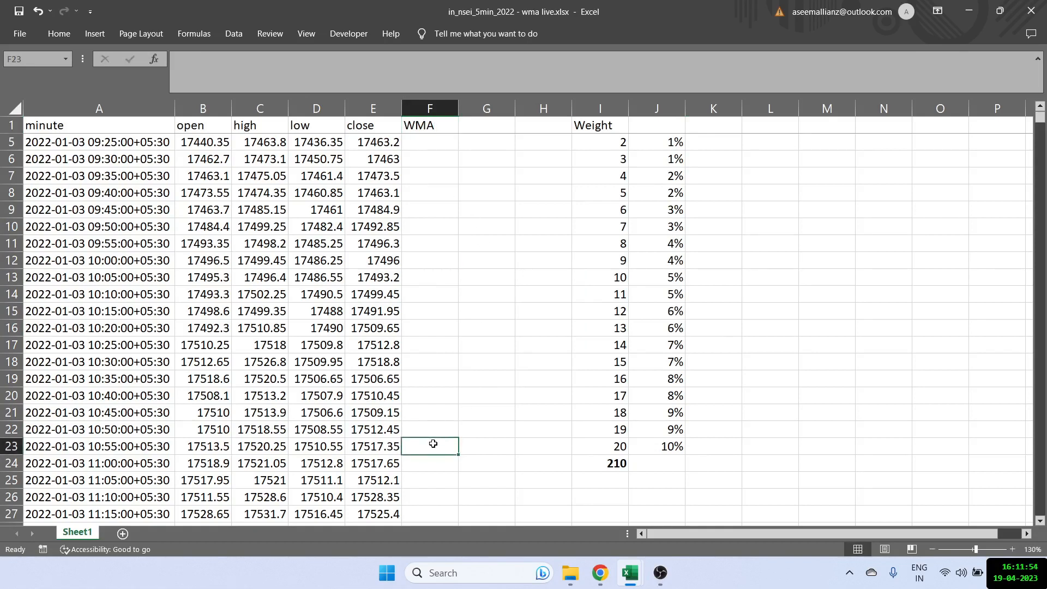
text(=)
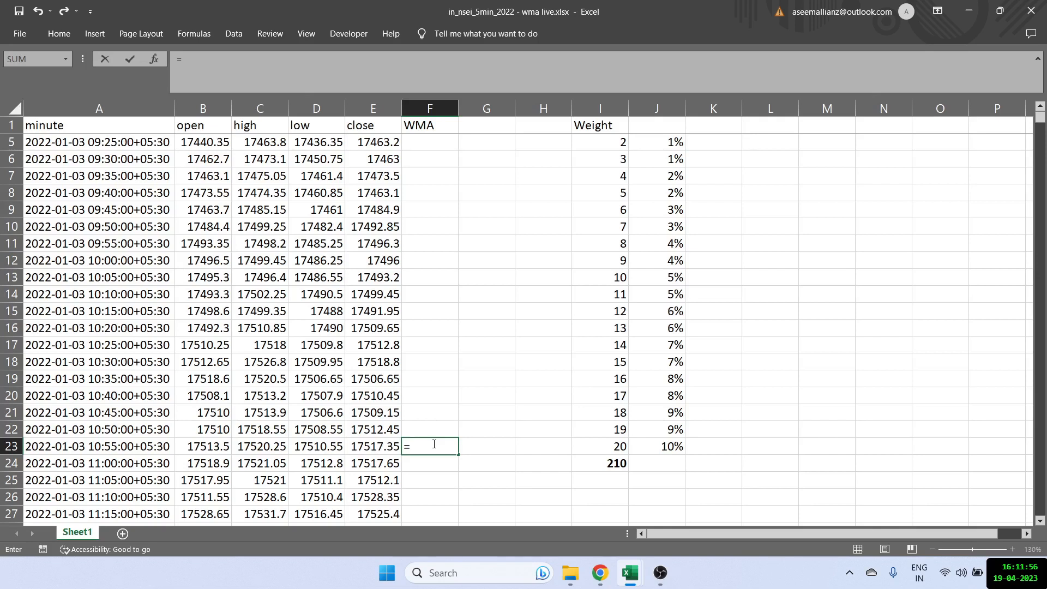
click(376, 447)
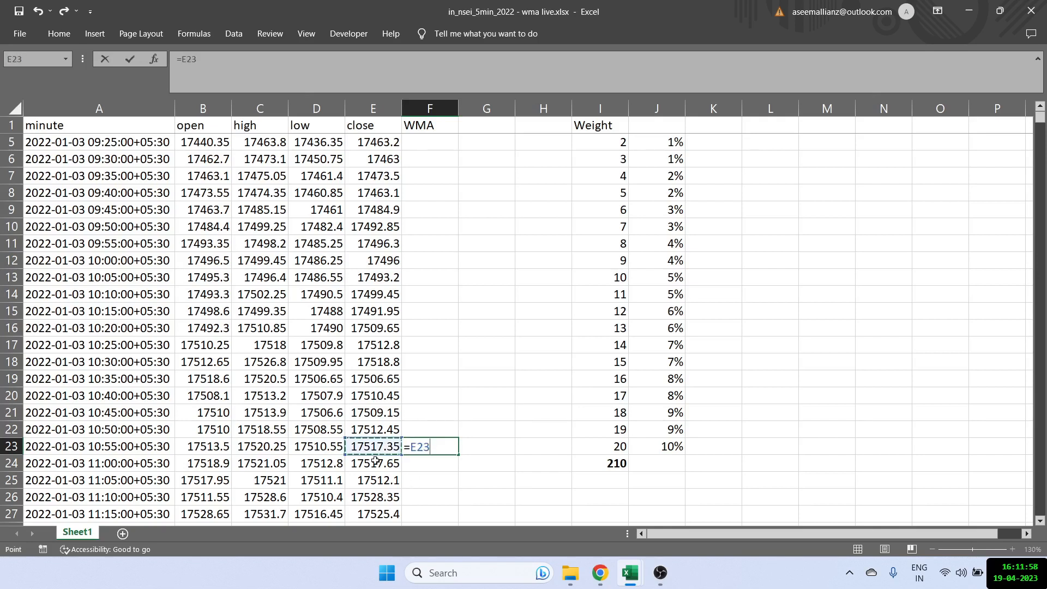
text(*)
click(657, 446)
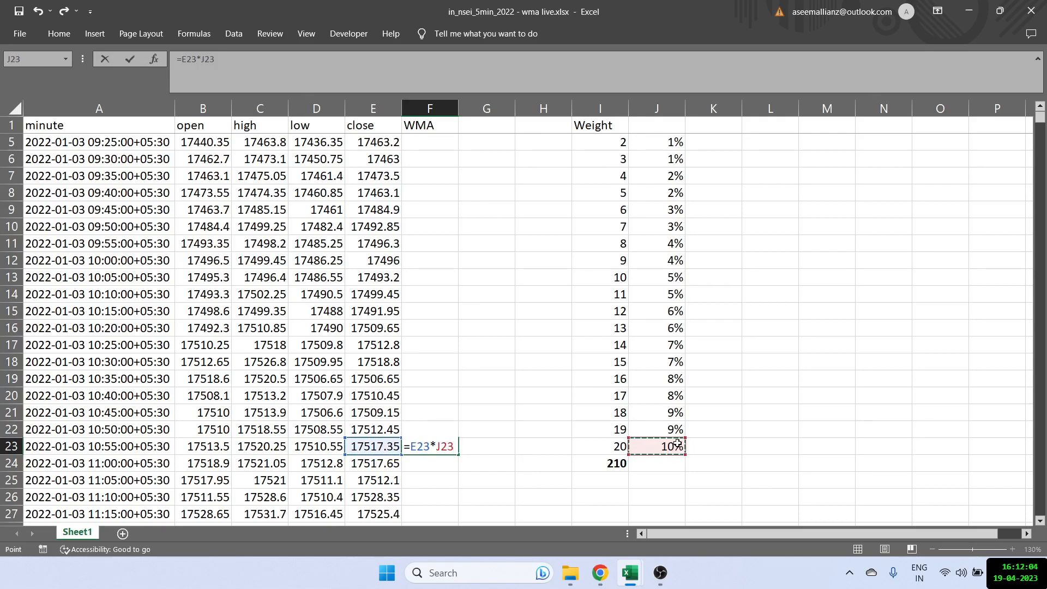
text(+)
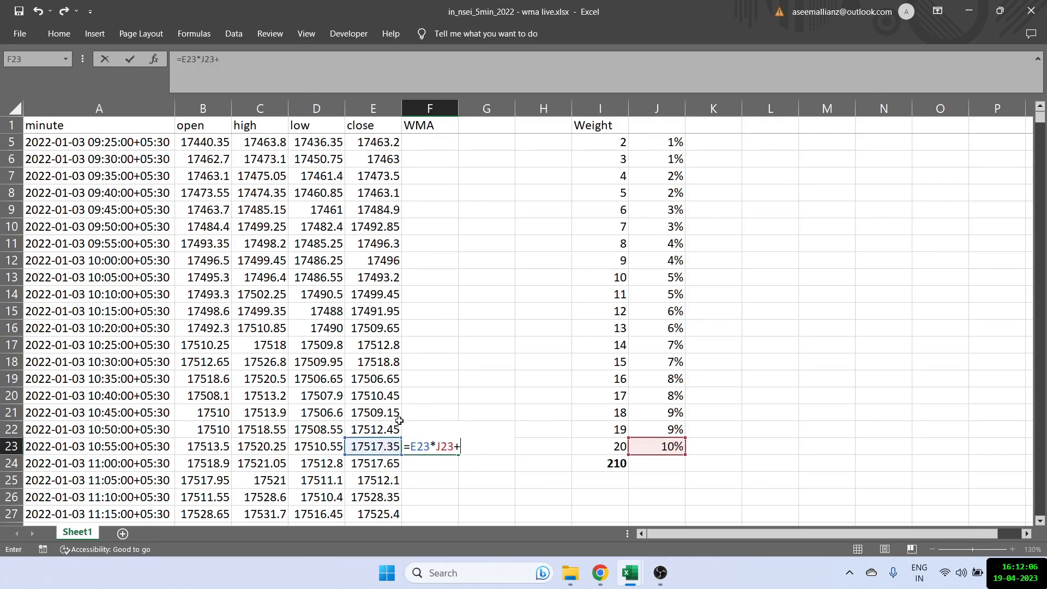
click(387, 430)
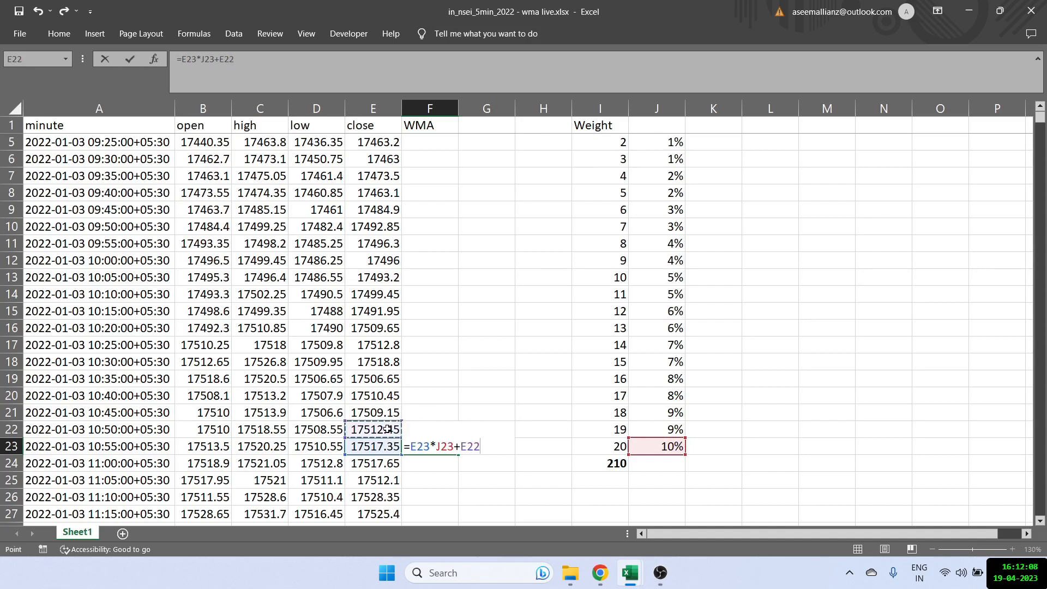
text(*)
click(652, 428)
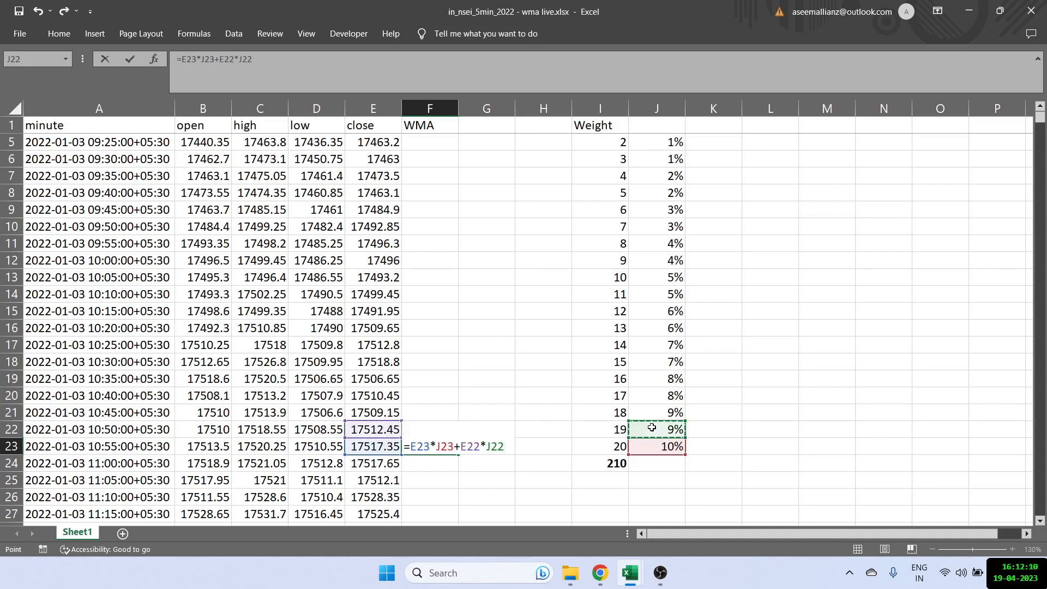
text(+)
click(378, 412)
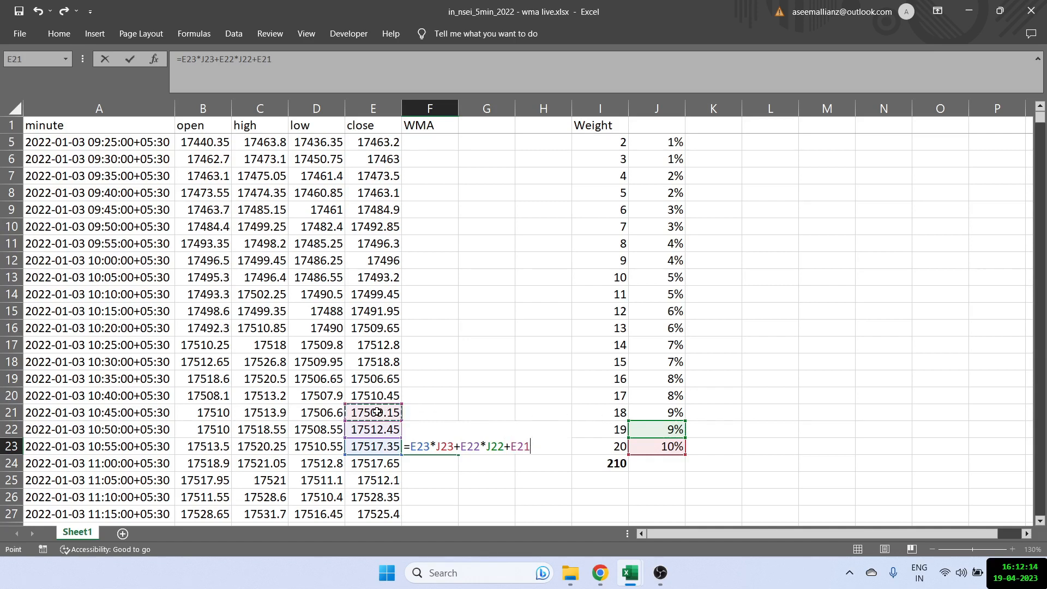
text(*)
click(660, 412)
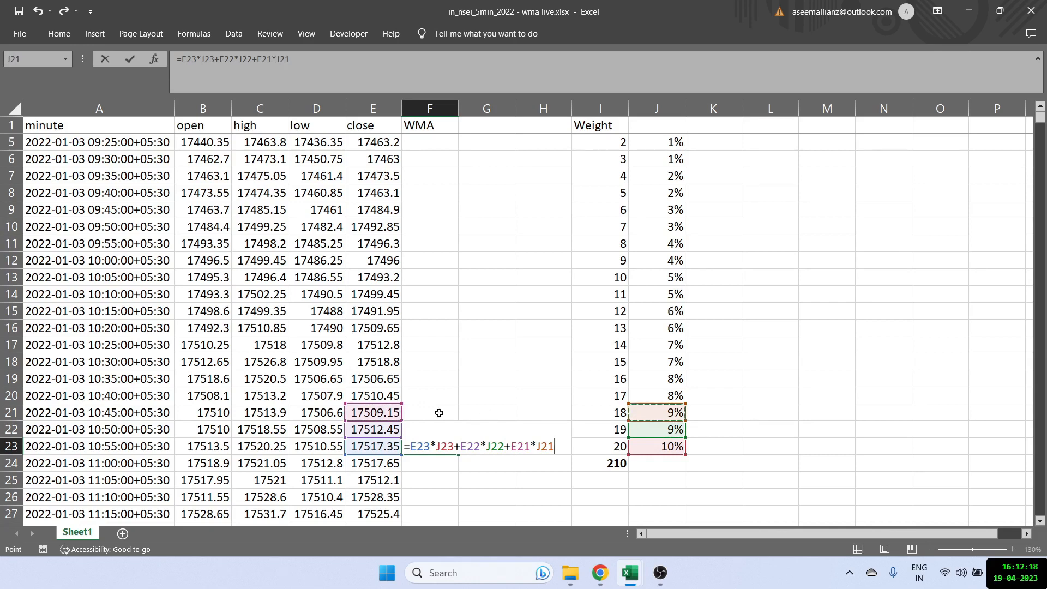
scroll(394, 326, up, 2)
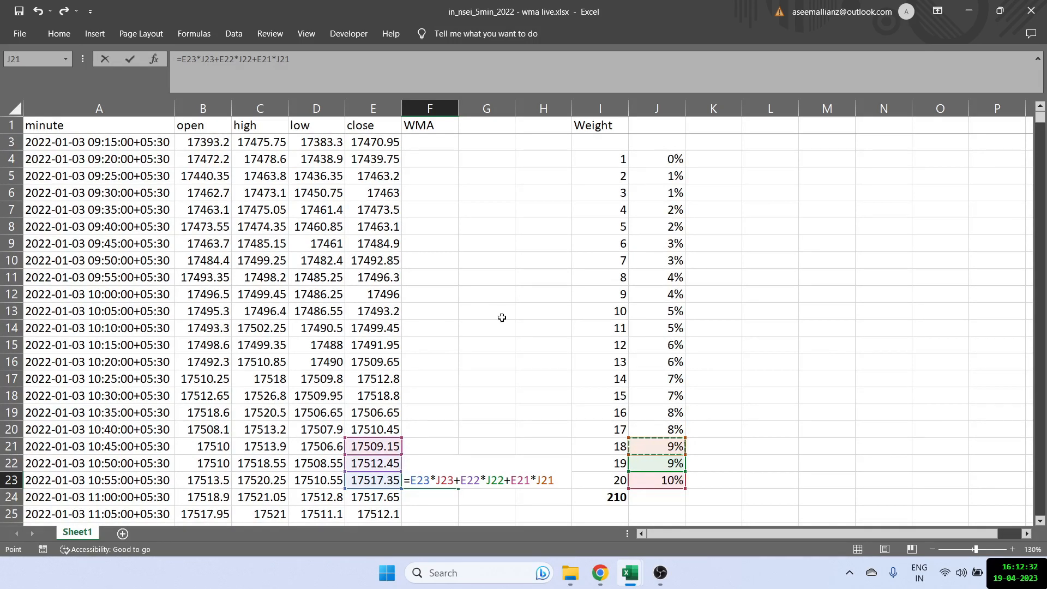
key(Escape)
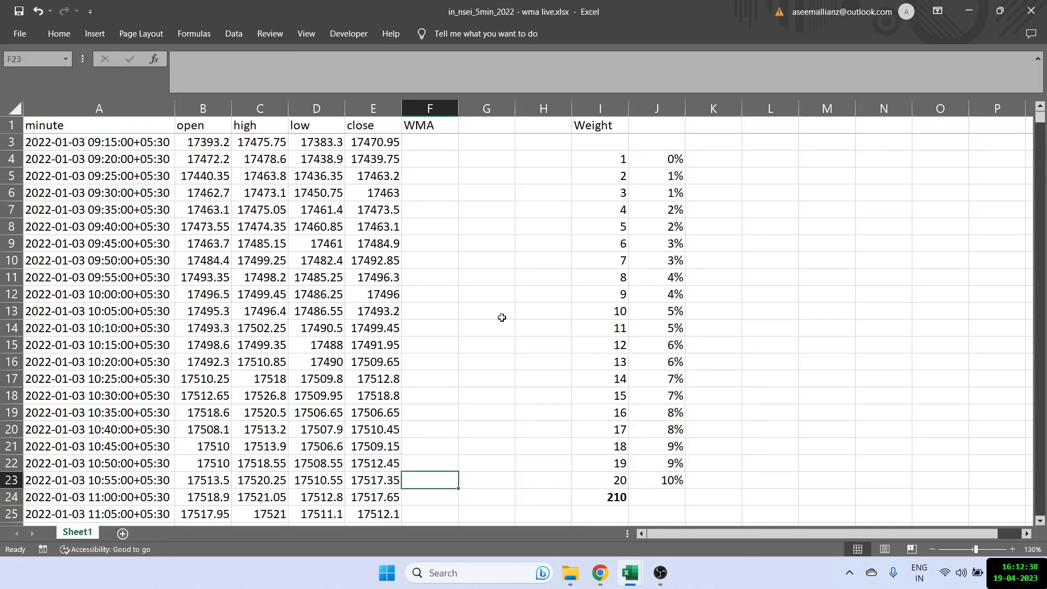
- Calculate the first WMA in cell F23 with =SUMPRODUCT(E4:E23,J4:J23)
text(=sump)
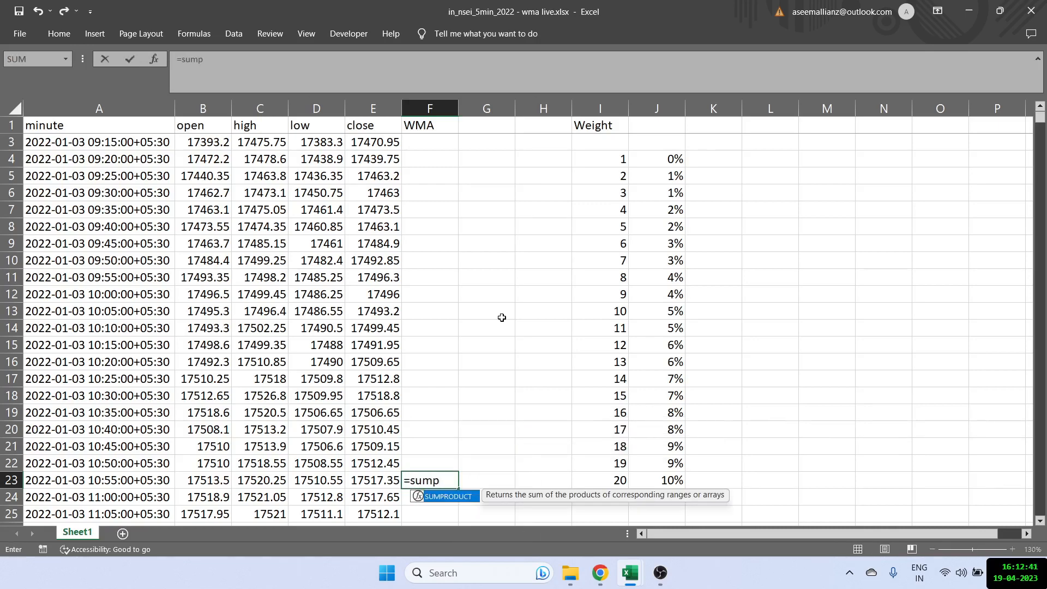
key(Tab)
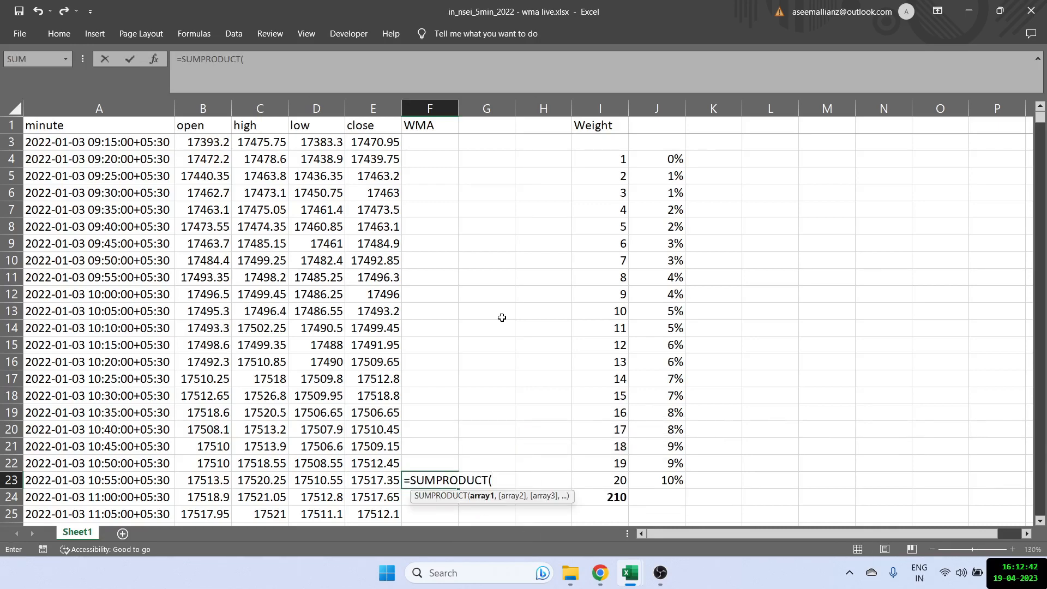
drag(378, 482, 396, 162)
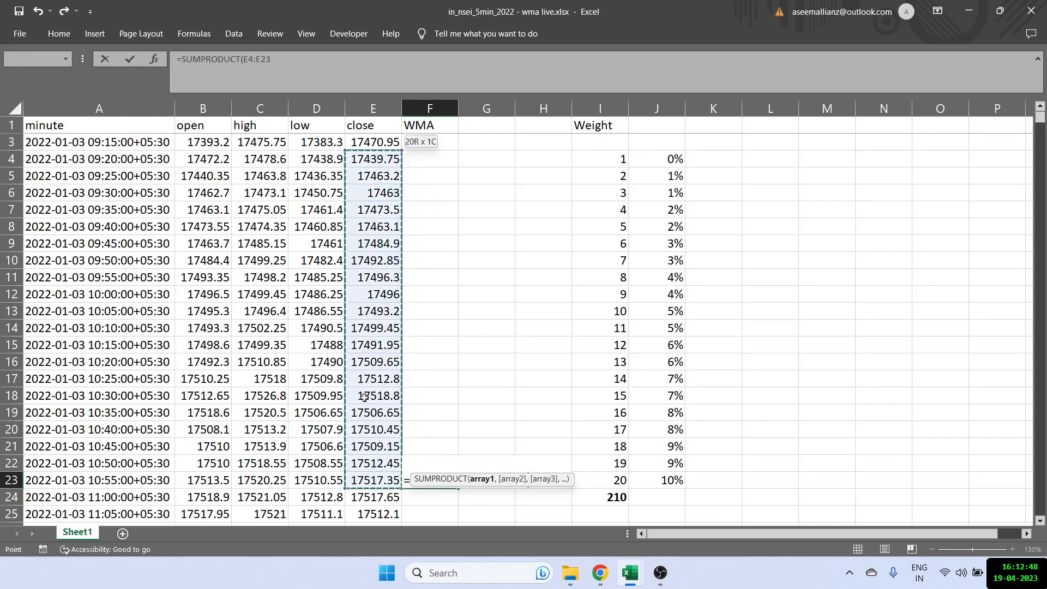
text(,)
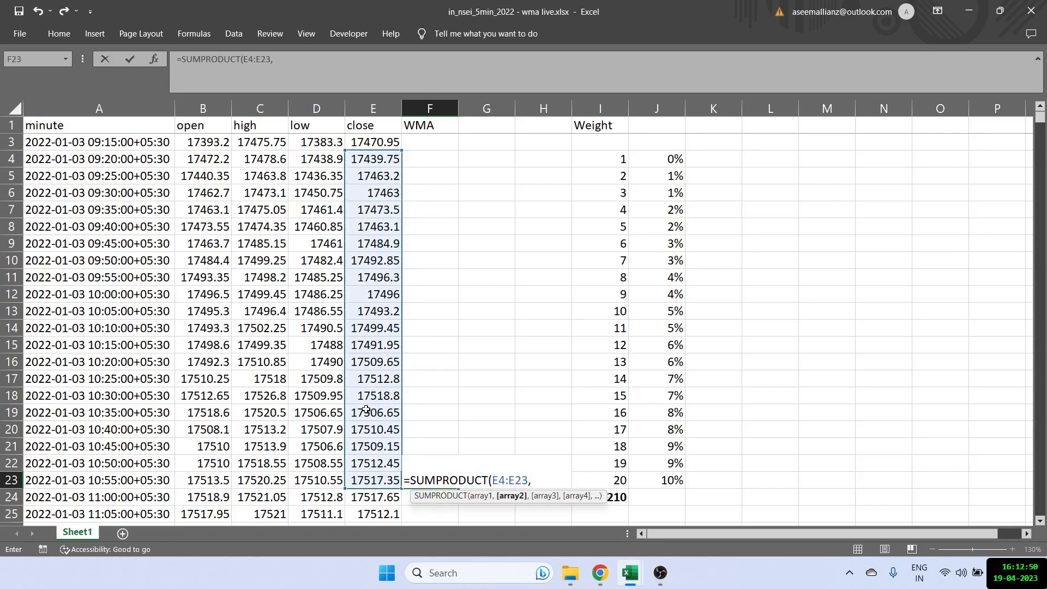
click(668, 480)
key(ctrl+shift+Up)
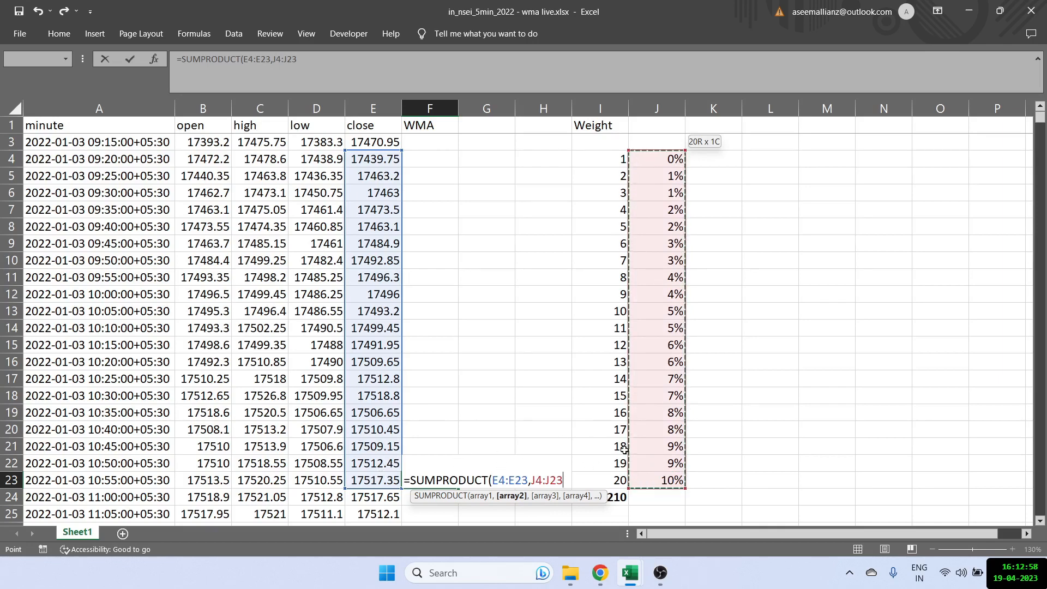
text())
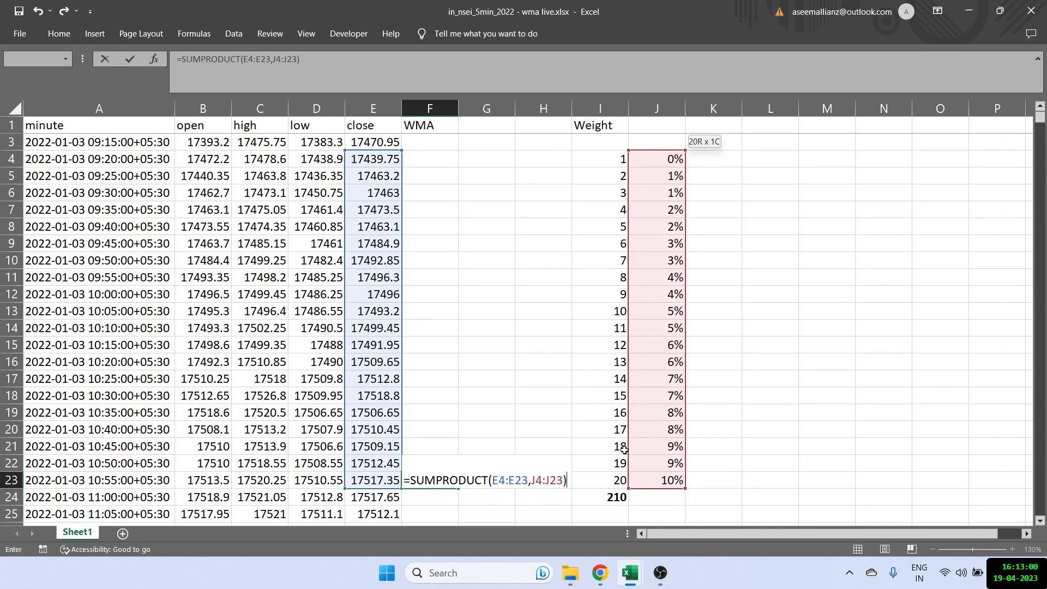
key(ctrl+Return)
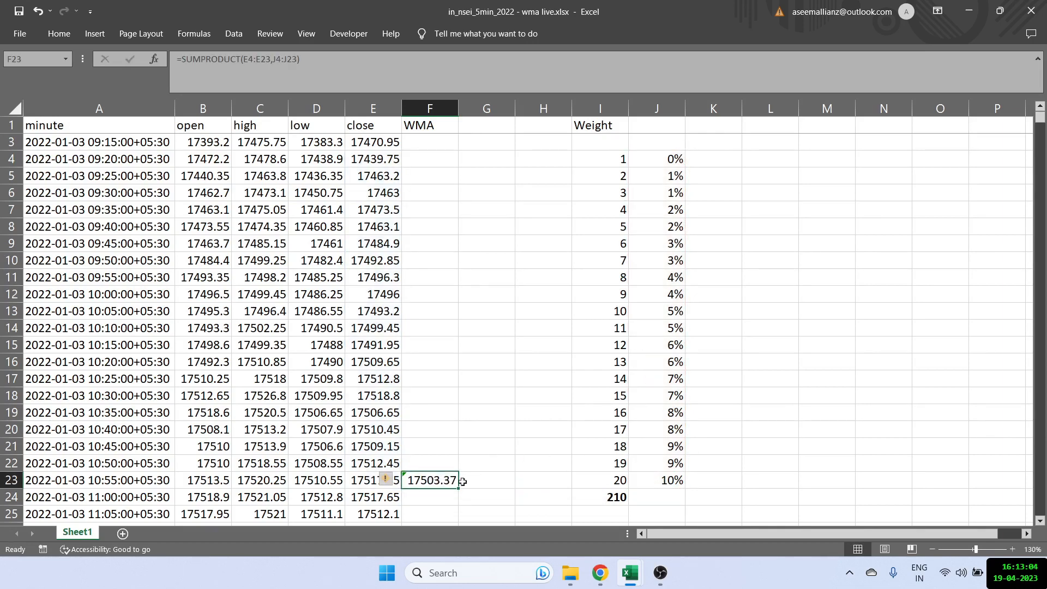
- Make the weight range in F23's formula absolute so it reads =SUMPRODUCT(E4:E23,$J$4:$J$23)
drag(675, 158, 675, 481)
click(439, 479)
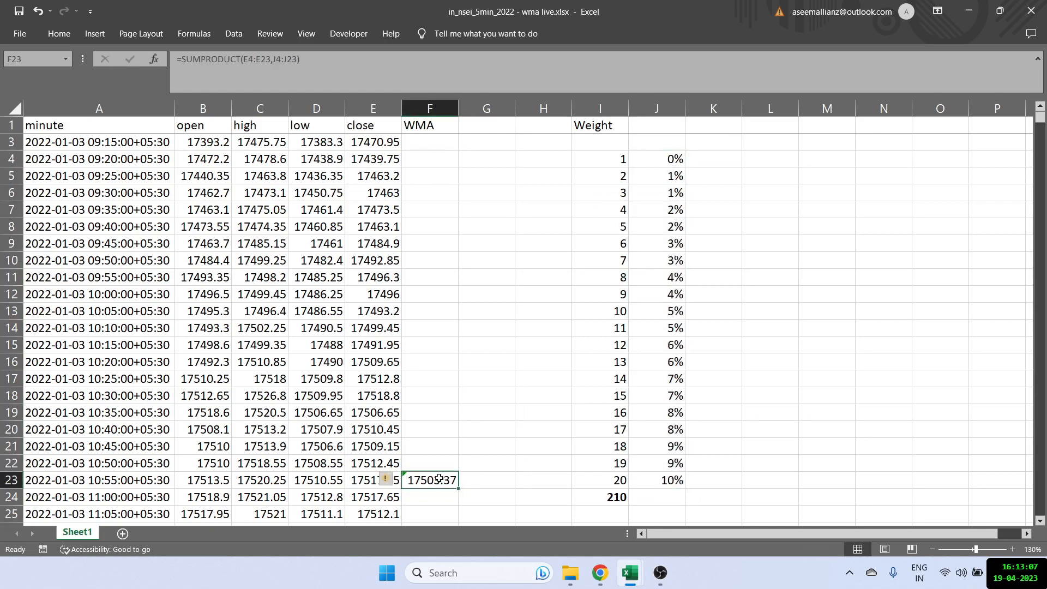
click(276, 62)
text($)
key(Right)
text($)
key(Right)
key(Right)
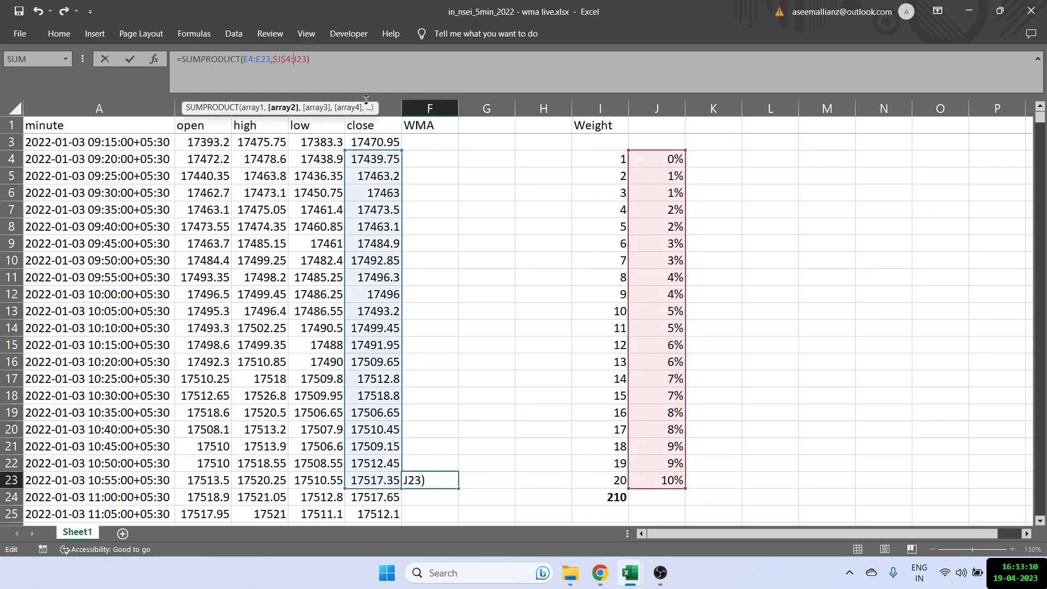
text($)
key(Right)
text($)
key(Return)
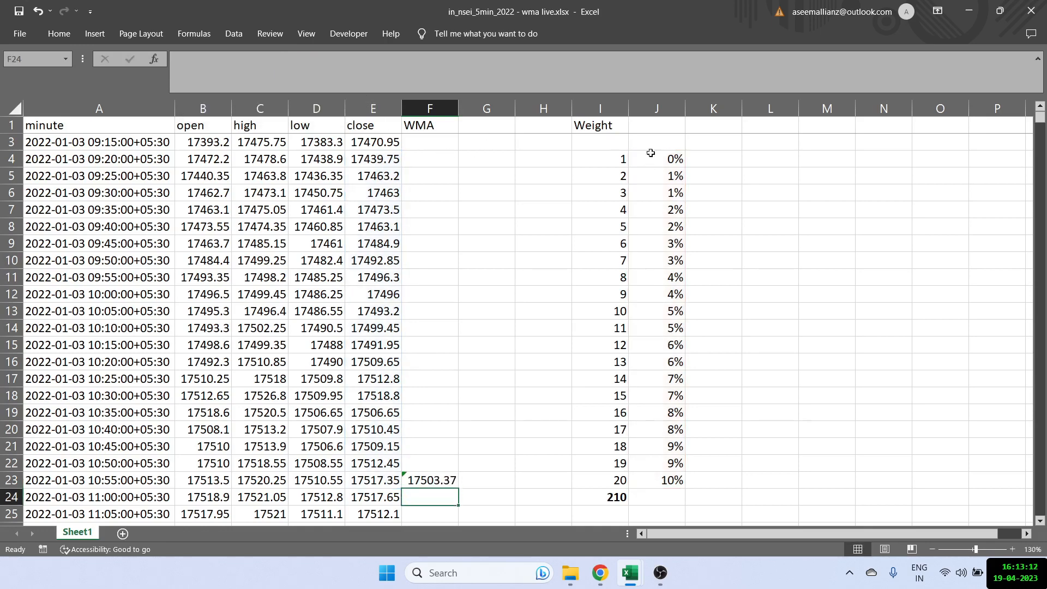
- Fill the WMA formula from F23 down to the end of the price data and check the copied formula in F24
scroll(494, 394, down, 2)
click(441, 364)
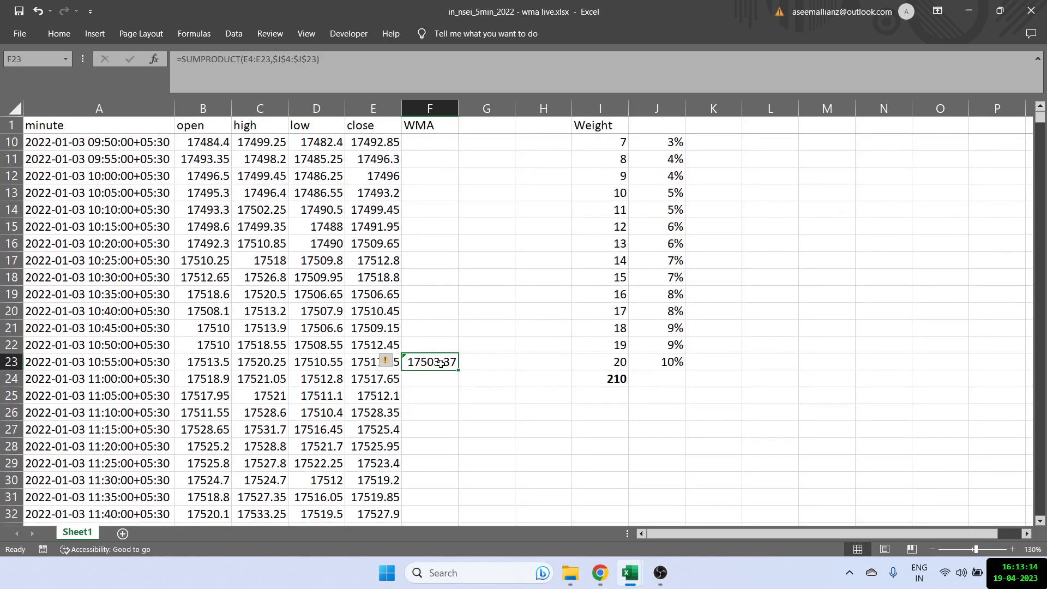
double_click(461, 370)
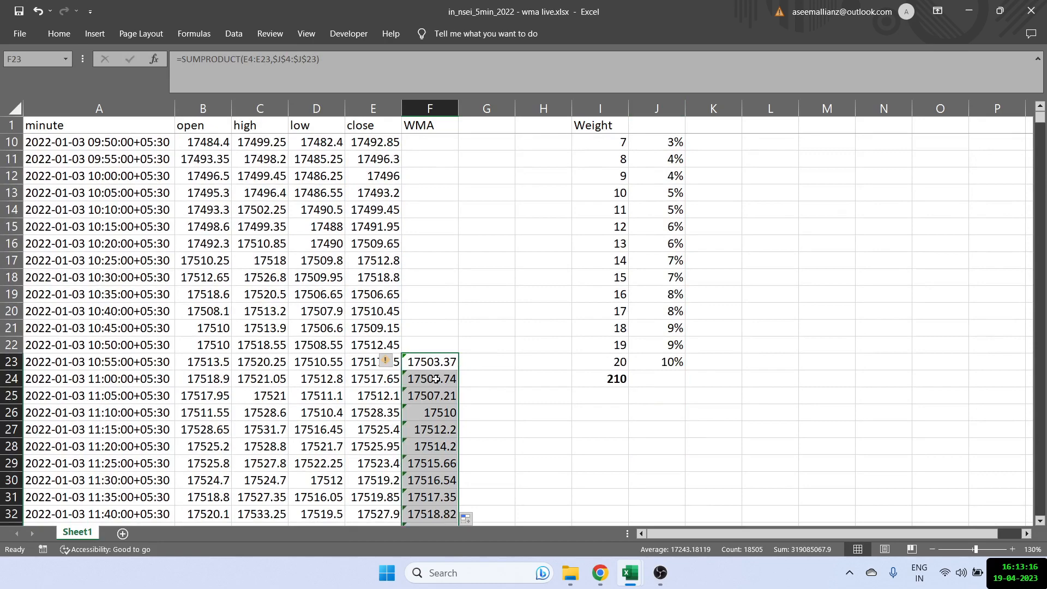
click(436, 379)
scroll(436, 379, down, 4)
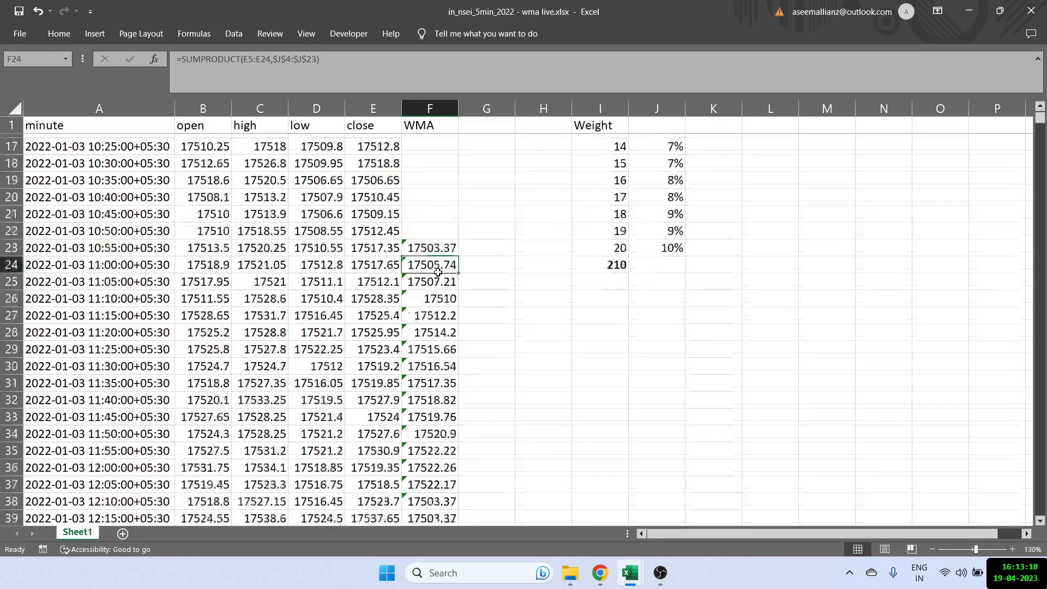
scroll(438, 273, up, 6)
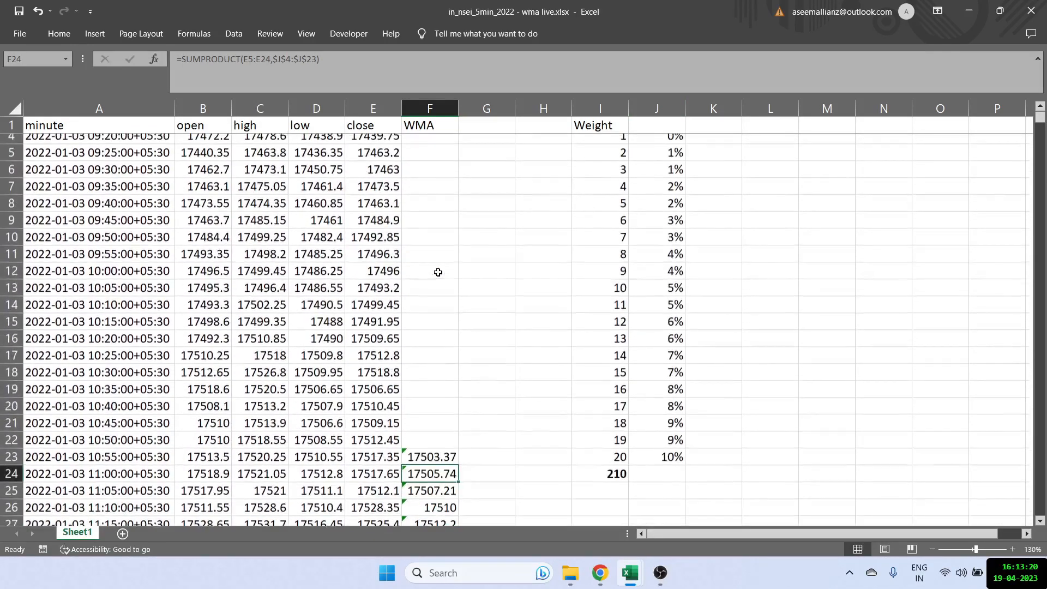
- Enter the heading SMA in cell G1 beside the WMA column
click(476, 129)
text(SMA)
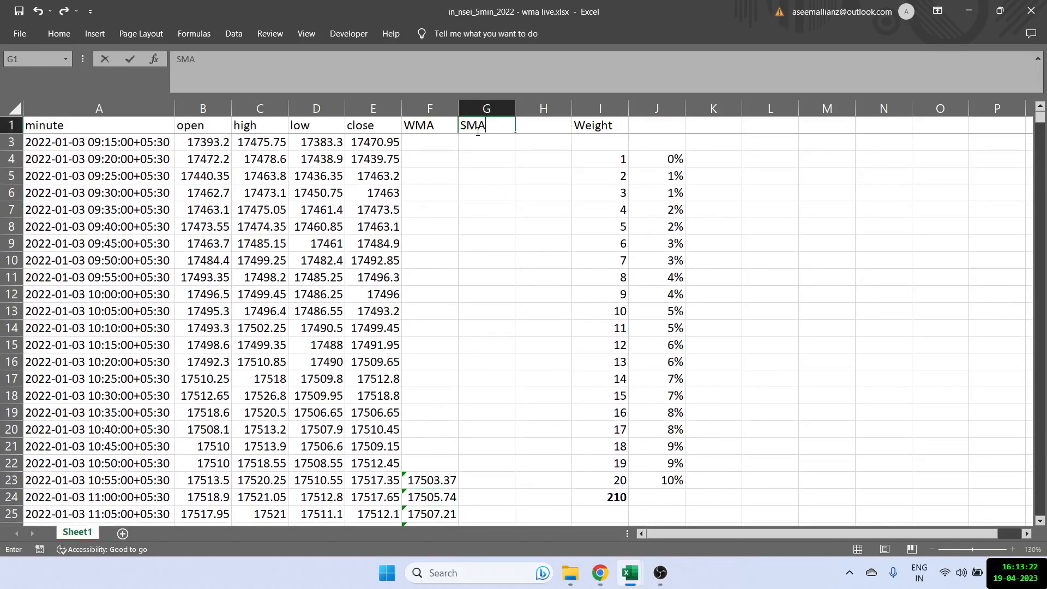
key(Return)
- Calculate the first 20-period simple moving average in cell G23 with =AVERAGE(E4:E23)
key(Left)
key(ctrl+Down)
key(Right)
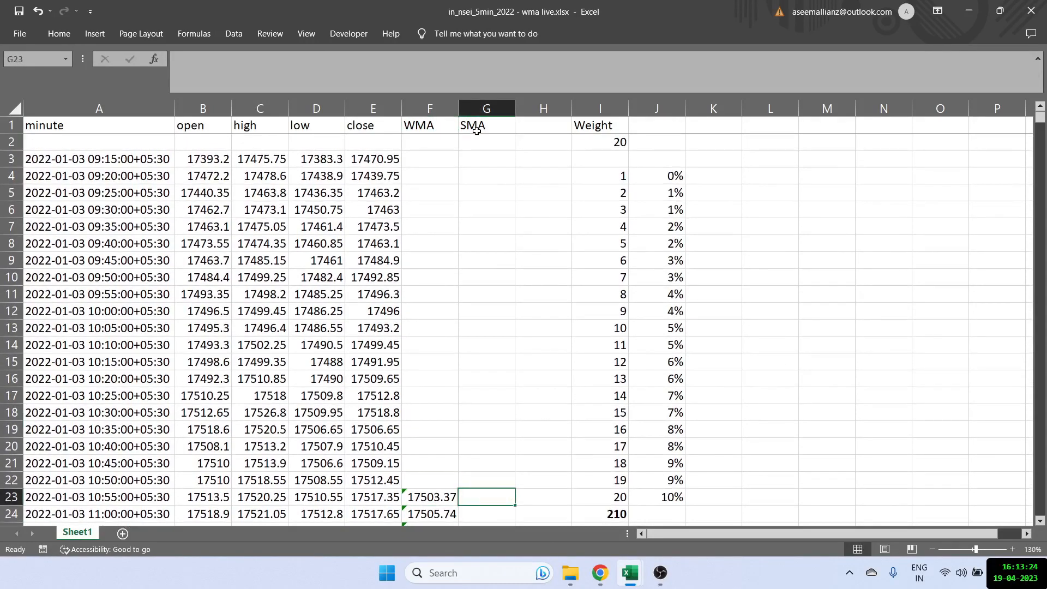
text(=ave)
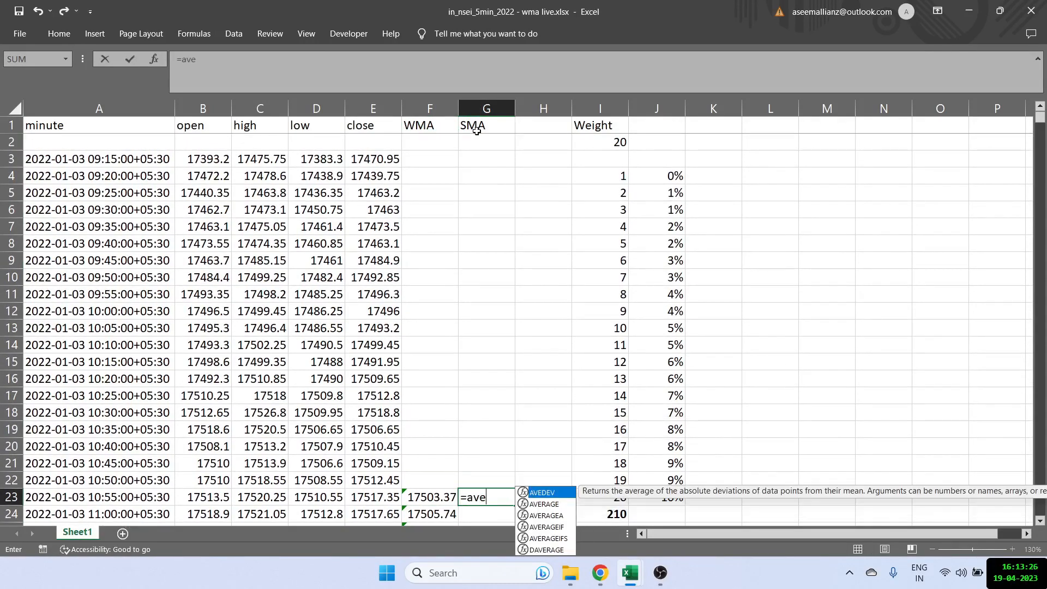
key(Down)
key(Tab)
key(Left)
key(Left)
key(shift+Up)
key(shift+Up)
key(shift+Up)
key(shift+Up)
key(shift+Up)
key(shift+Up)
key(shift+Up)
key(shift+Up)
key(shift+Up)
key(shift+Up)
key(shift+Up)
key(shift+Up)
key(shift+Up)
key(shift+Up)
key(shift+Up)
key(shift+Up)
key(shift+Up)
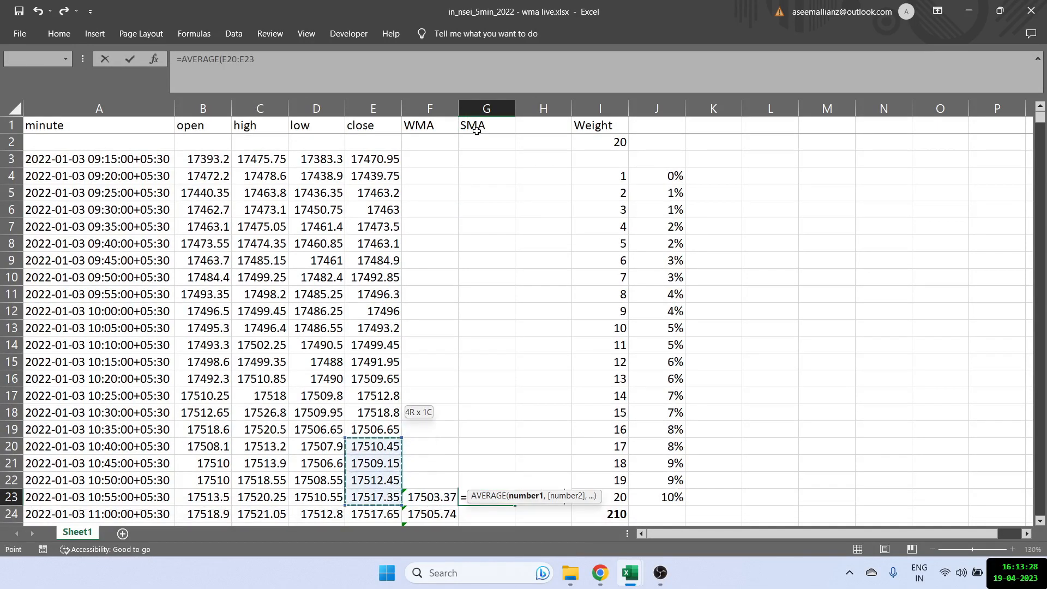
key(shift+Up)
key(shift+Up)
text())
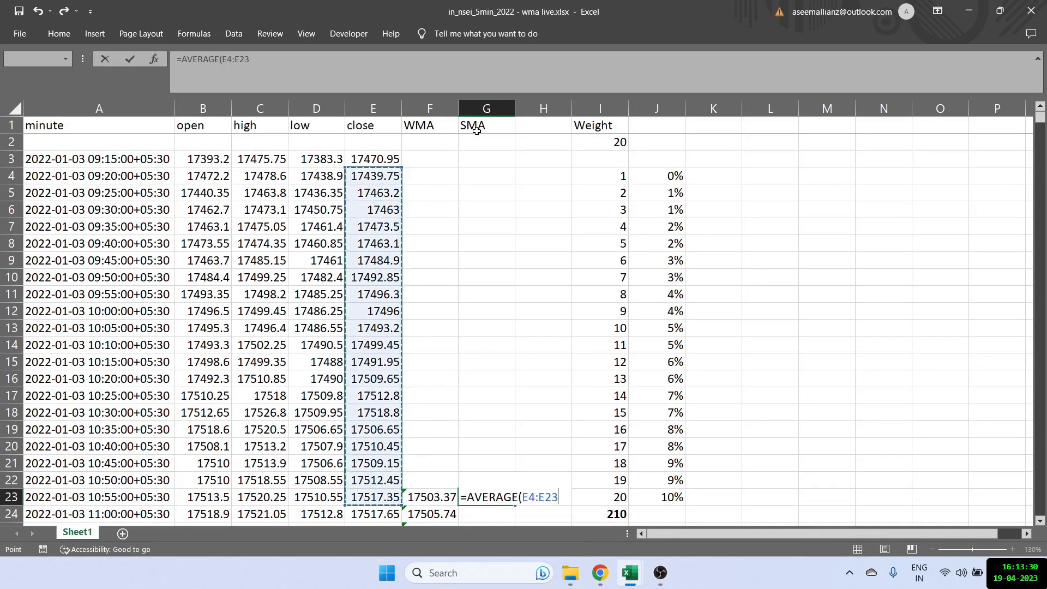
key(Return)
- Fill the SMA formula from G23 down to the end of the price data
key(Left)
scroll(498, 311, down, 2)
click(491, 380)
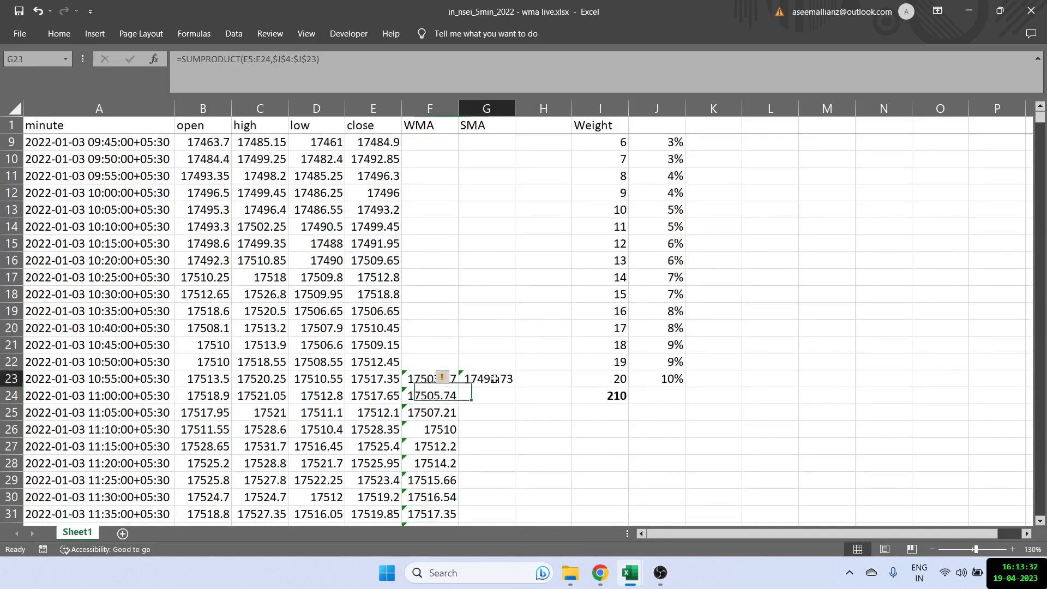
double_click(515, 389)
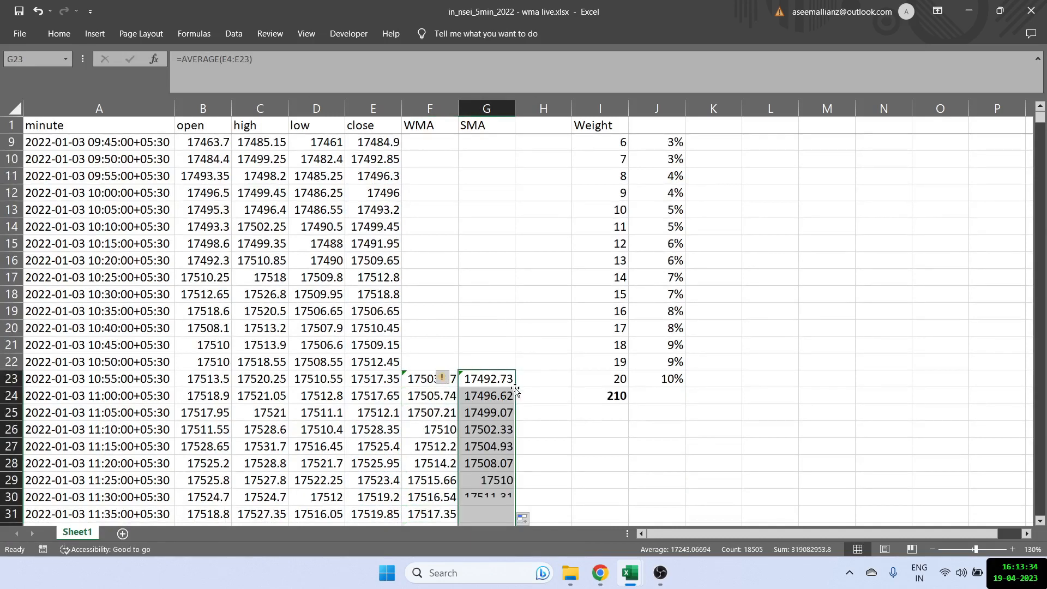
click(491, 394)
- Compare the WMA and SMA in row 23 and highlight the early close prices E6:E12 that feed them
click(431, 380)
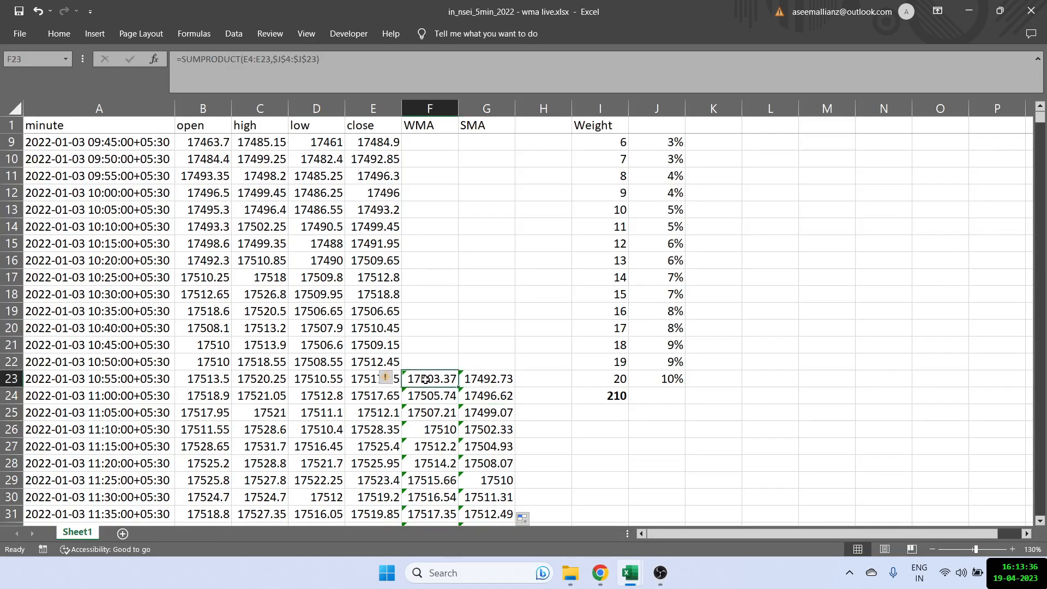
click(485, 379)
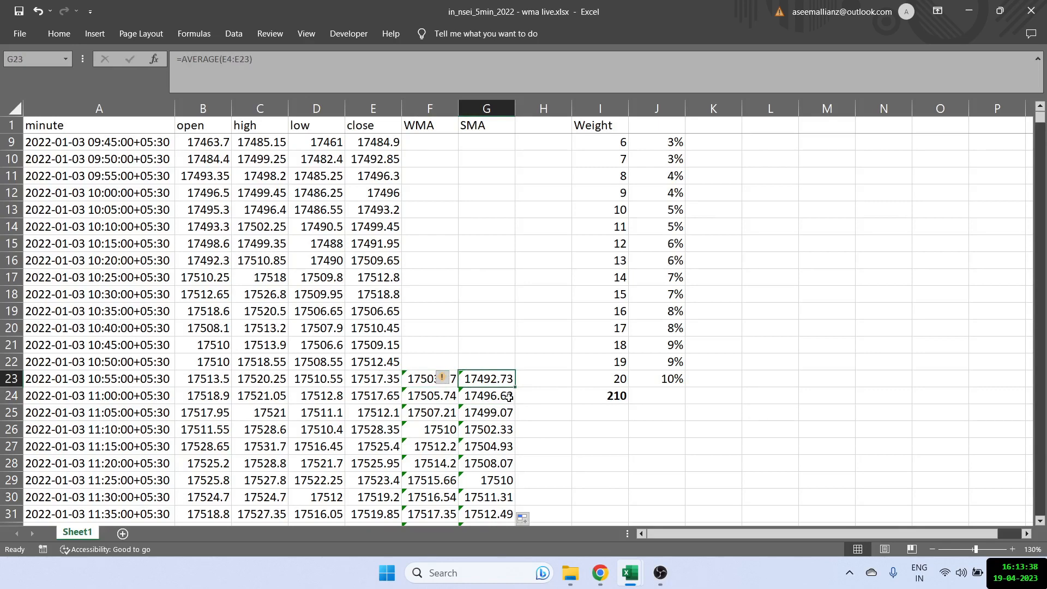
scroll(498, 380, up, 2)
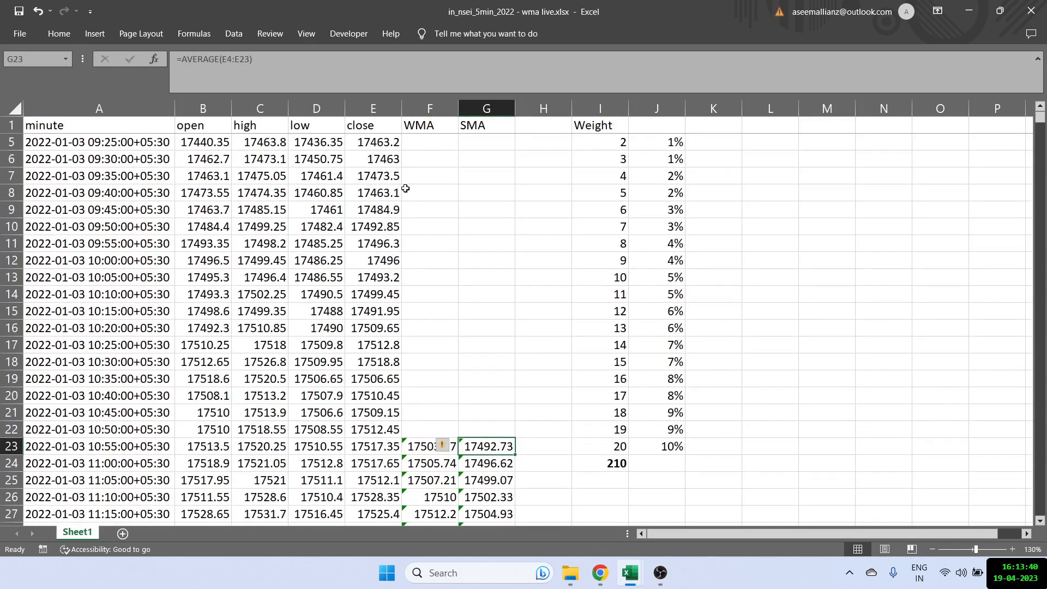
click(385, 162)
drag(385, 162, 409, 276)
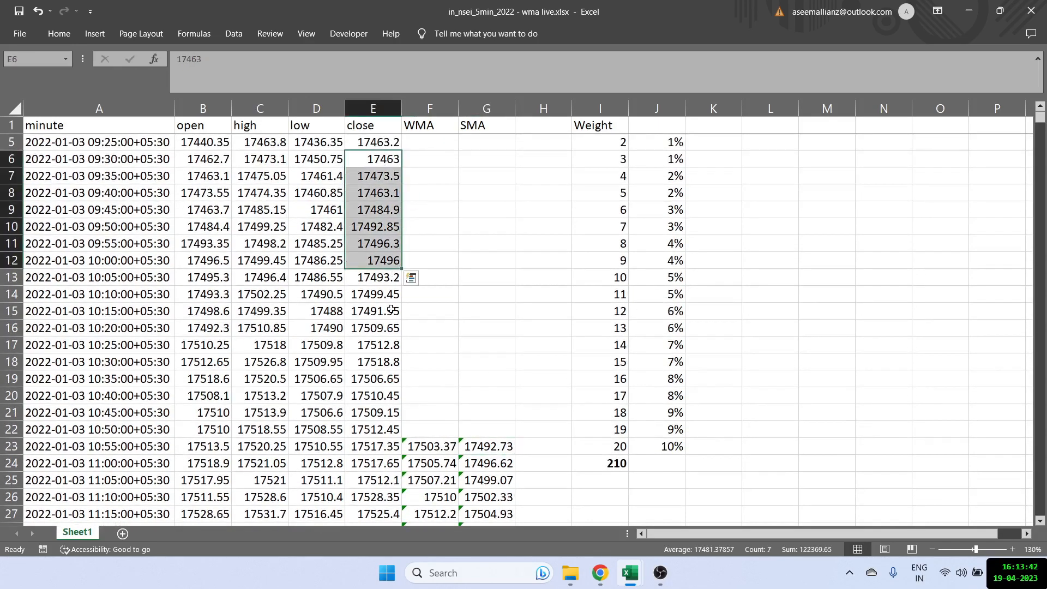
- Compare the WMA in F23 with the close in E23 and the most recent close prices E16:E23 that carry the heaviest weights
click(430, 446)
click(364, 447)
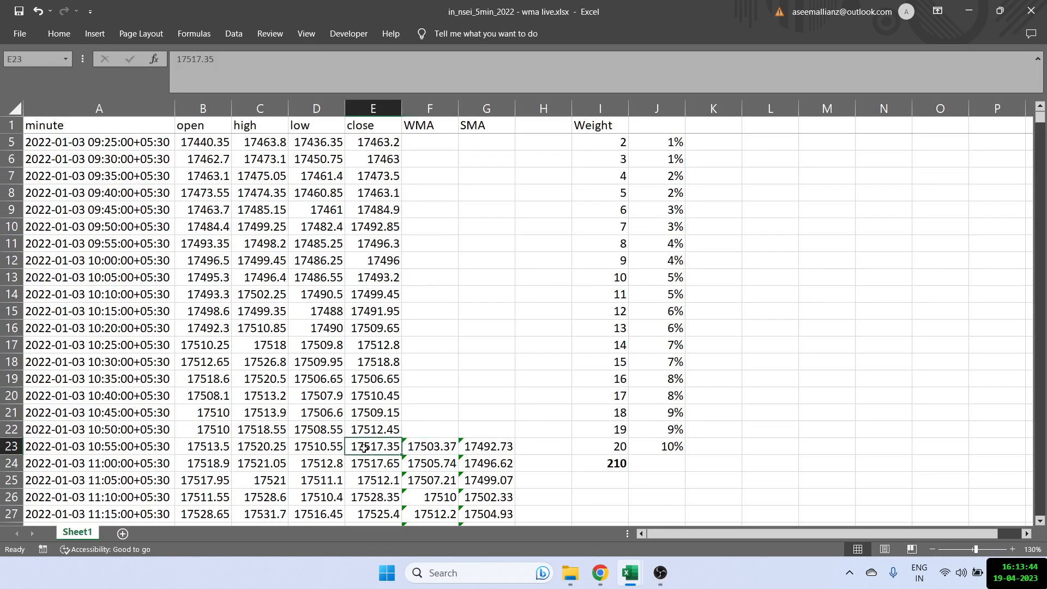
drag(376, 331, 377, 444)
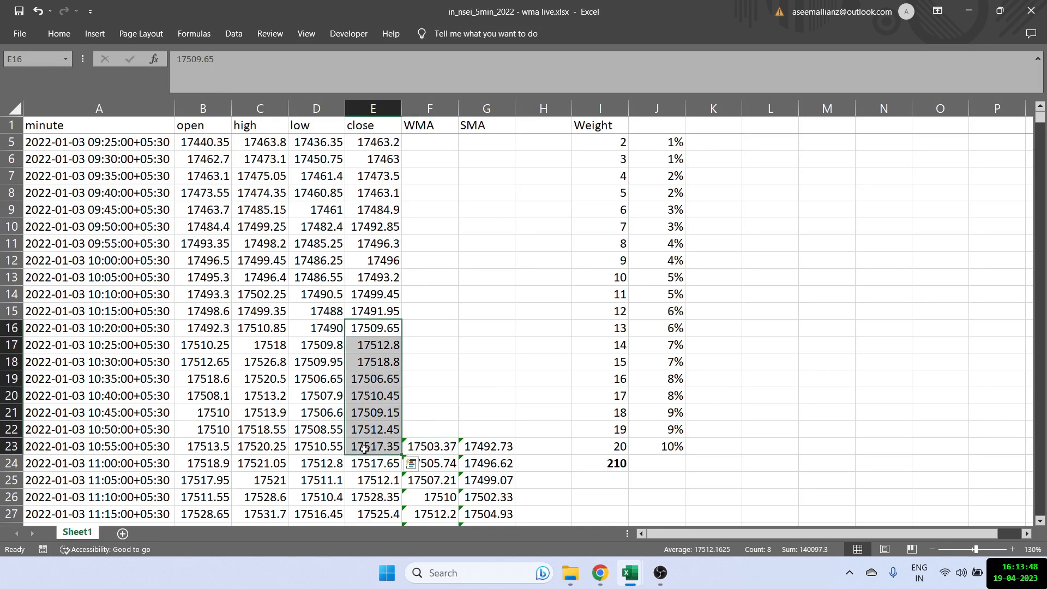
click(415, 446)
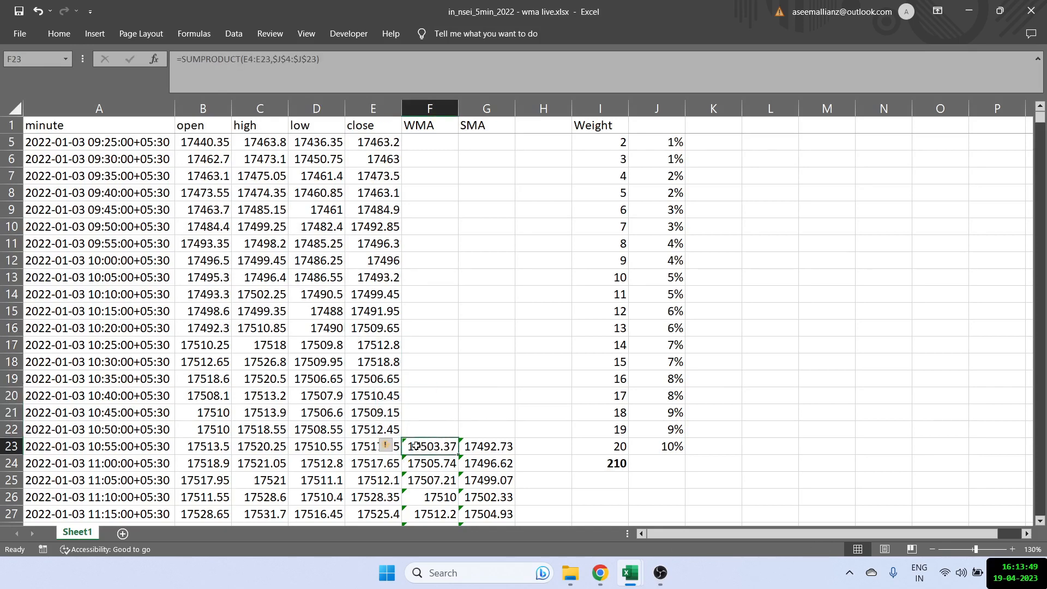
- Examine the newest close E23 and oldest close E4 of the window against the first WMA values F23:F24 and SMA values G23:G25
click(366, 447)
scroll(367, 446, up, 1)
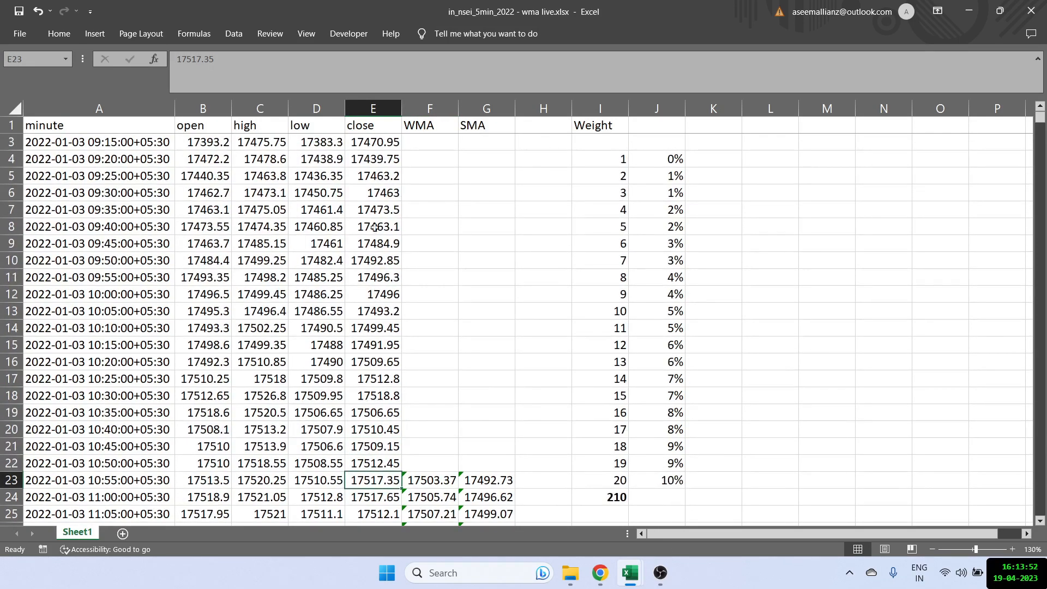
click(379, 161)
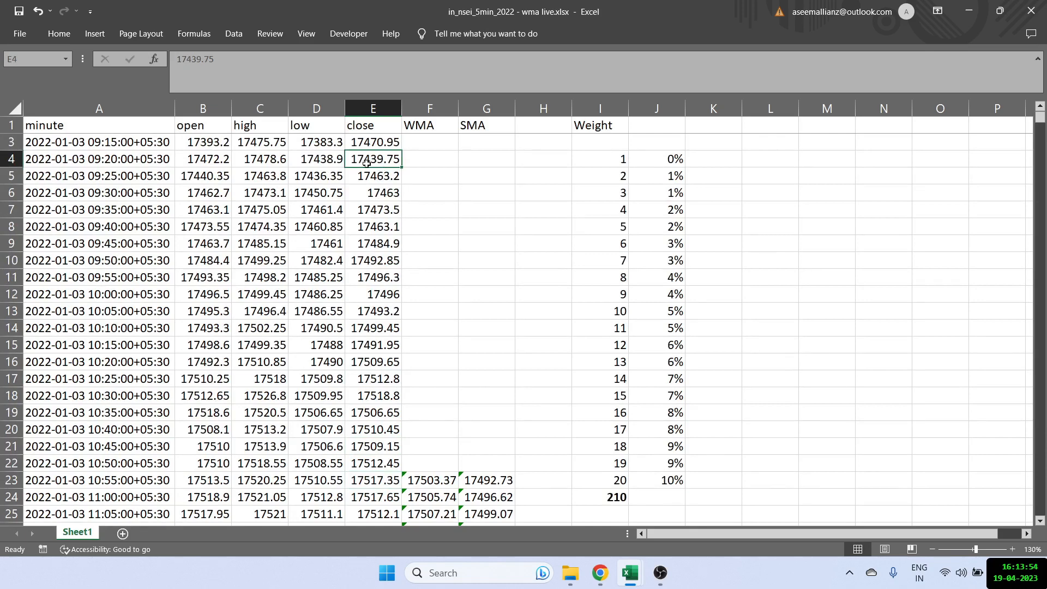
drag(434, 482, 433, 497)
scroll(434, 497, down, 1)
drag(485, 435, 486, 467)
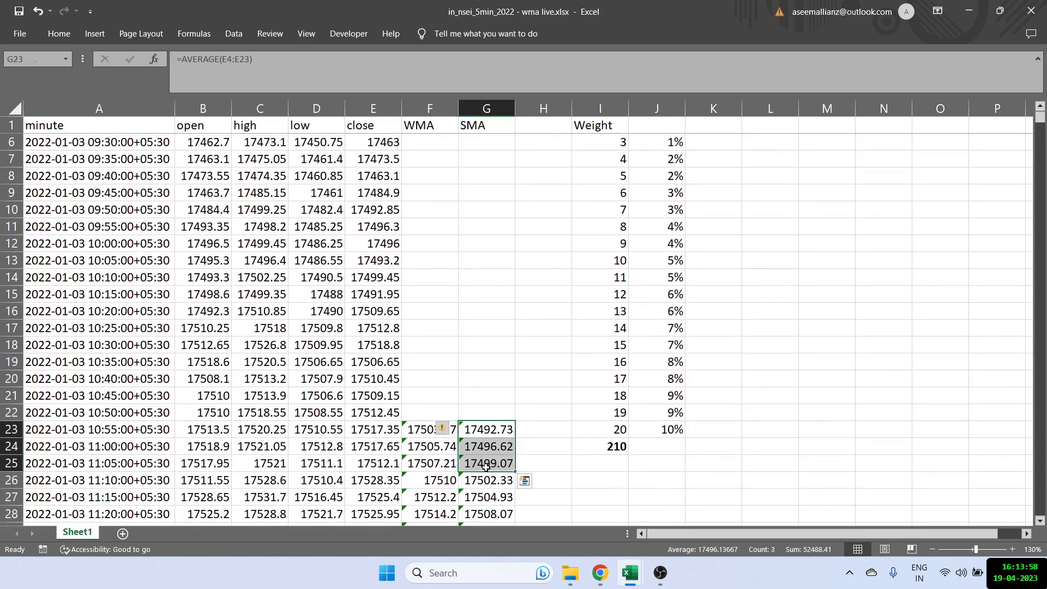
scroll(558, 413, up, 1)
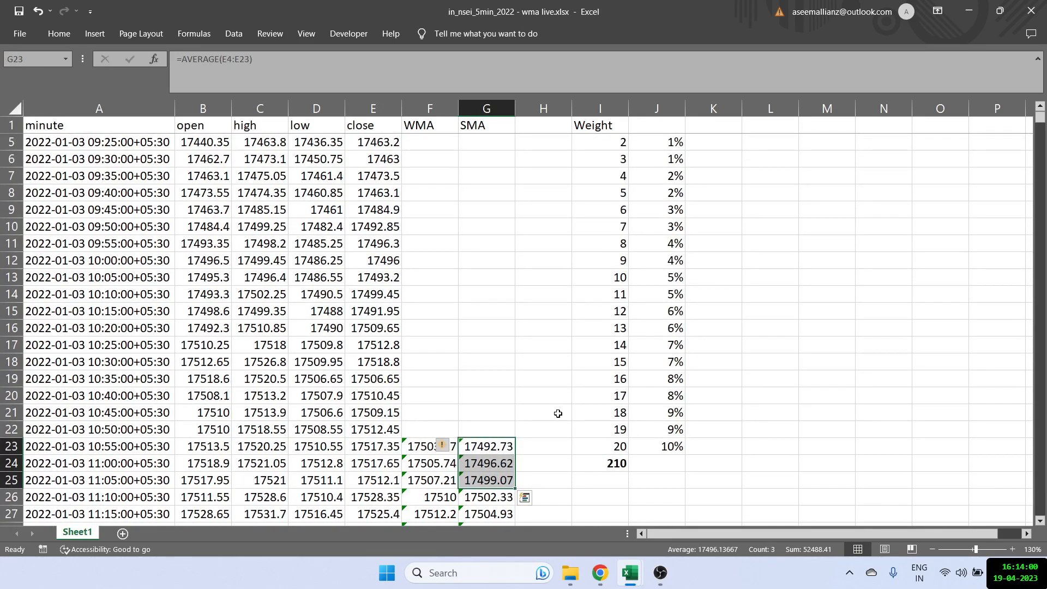